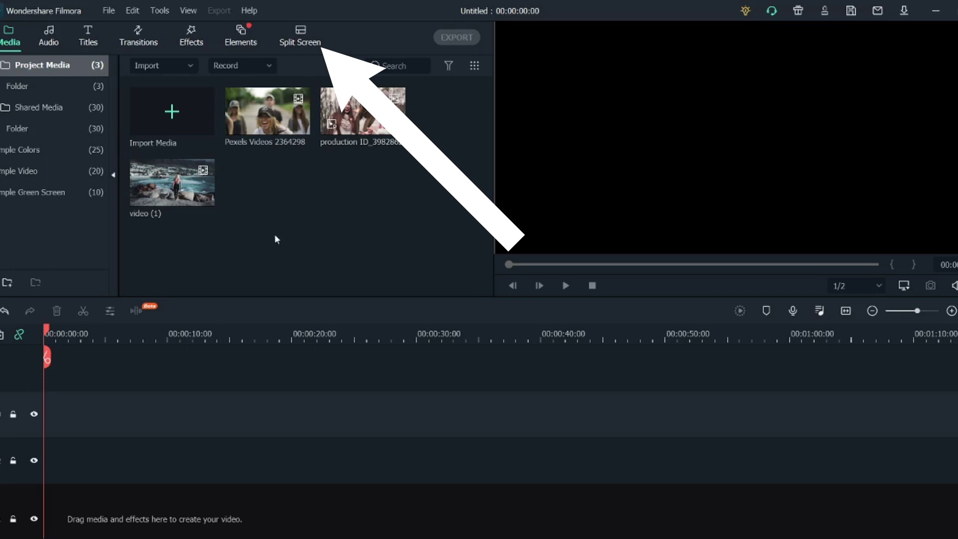
Step: Place the video (1) clip at 00:00 on the timeline, keeping the project settings
drag(320, 334, 269, 332)
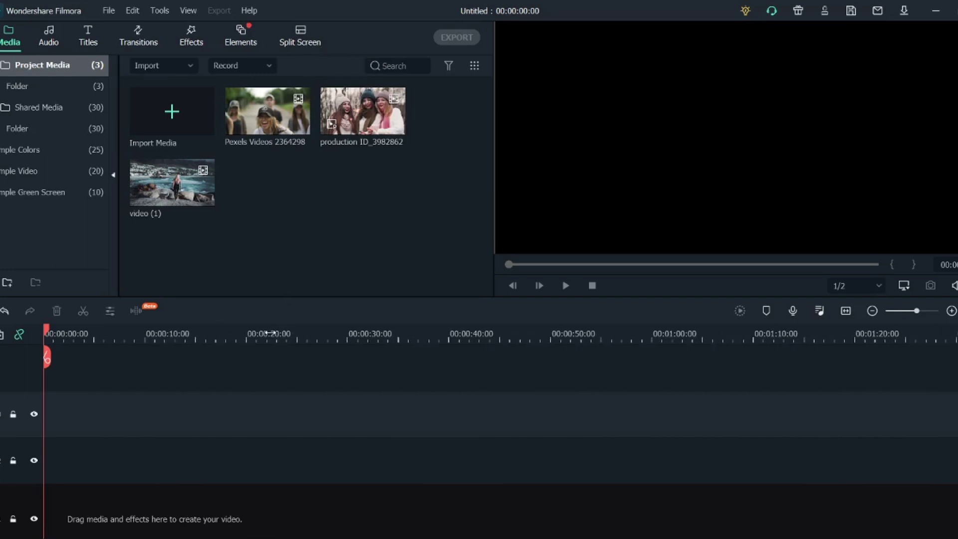
mouse_move(191, 187)
drag(159, 190, 32, 475)
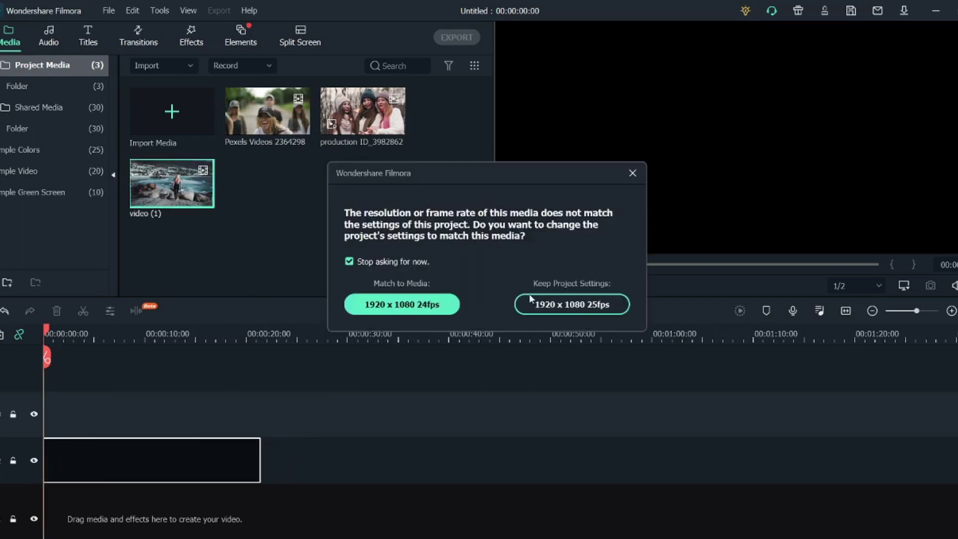
click(576, 310)
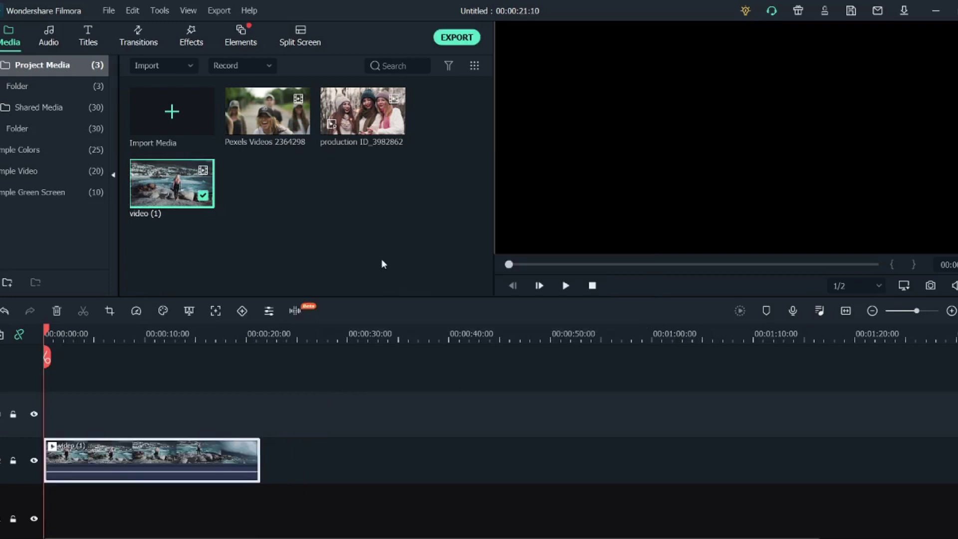
Step: Stack the Pexels Videos and production ID clips on tracks above it, both starting at 00:00
drag(267, 112, 44, 417)
drag(354, 123, 45, 382)
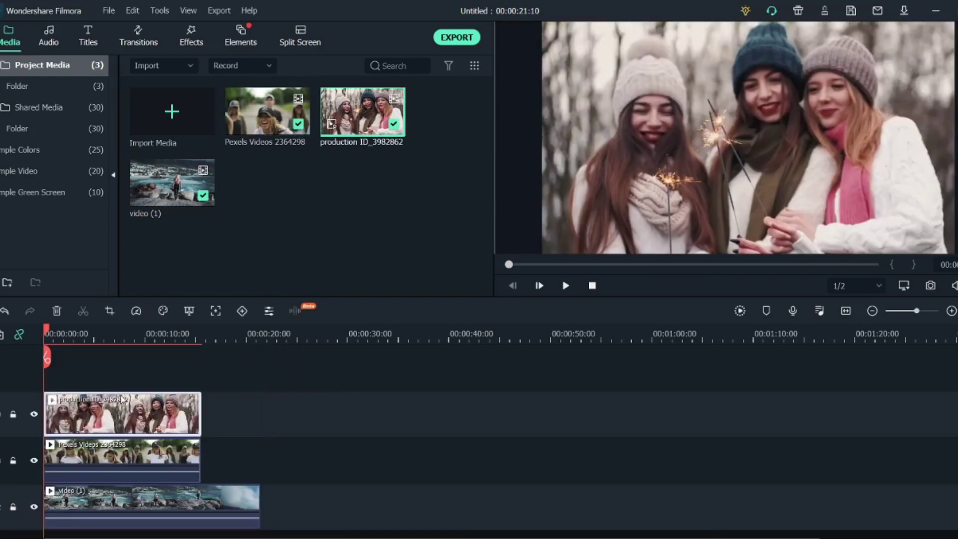
click(50, 333)
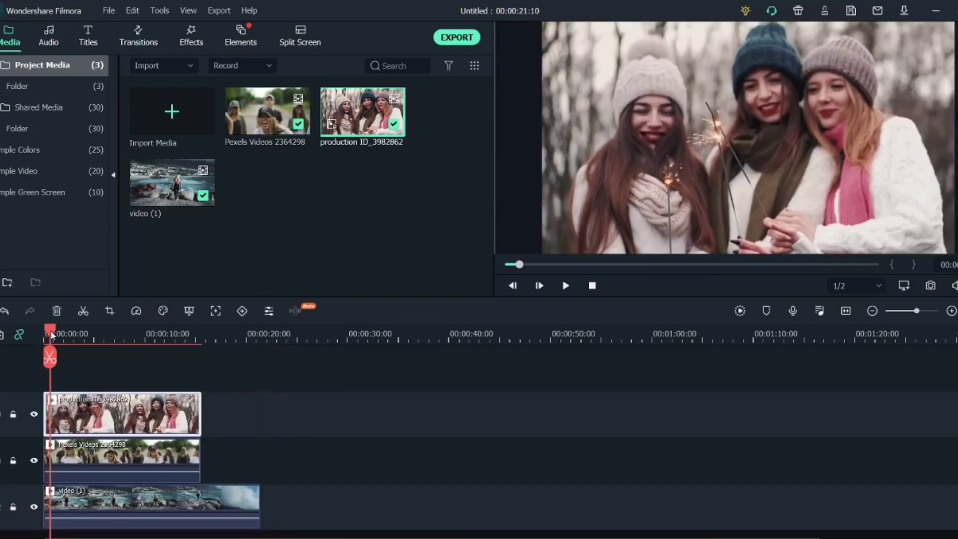
drag(52, 335, 67, 335)
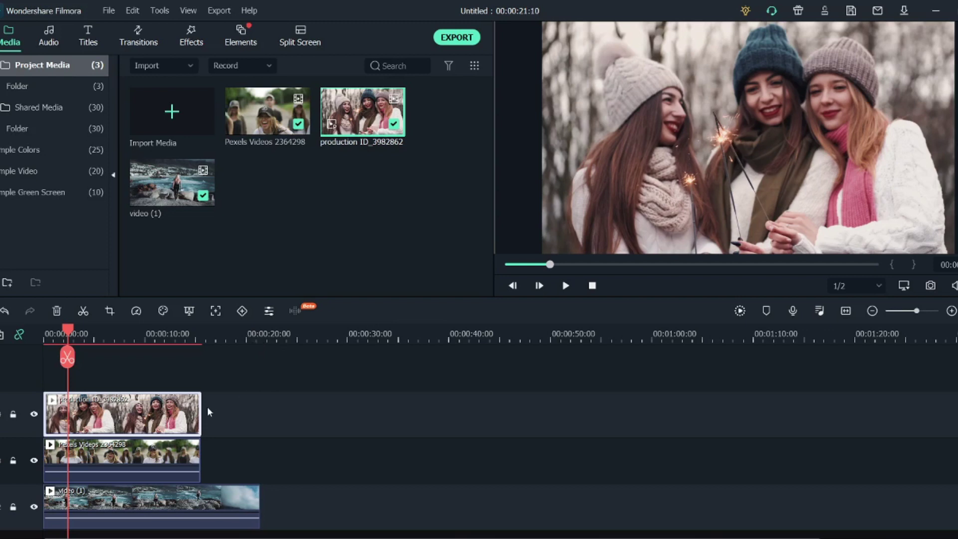
Step: Trim the production ID, Pexels and video (1) clips to end at the playhead at 00:00:10:01
click(155, 339)
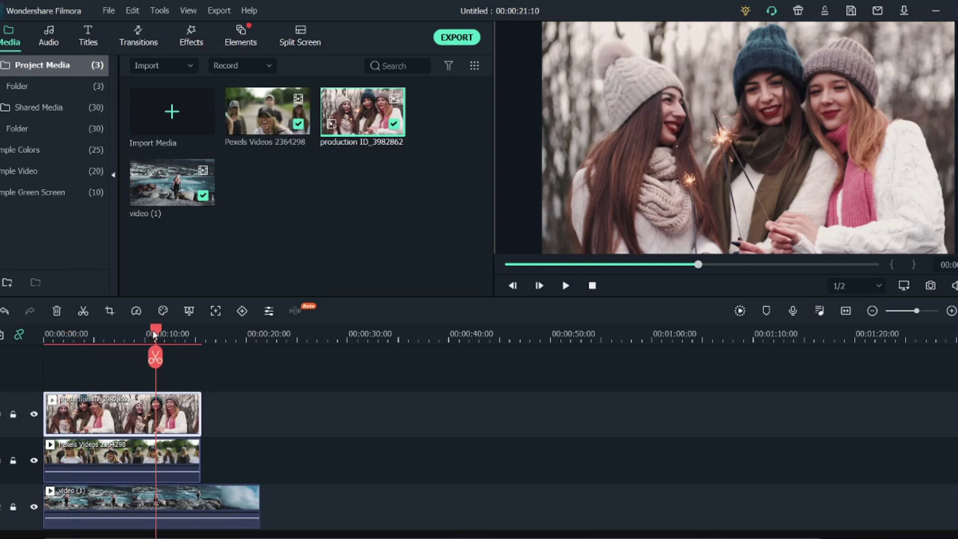
drag(155, 335, 147, 335)
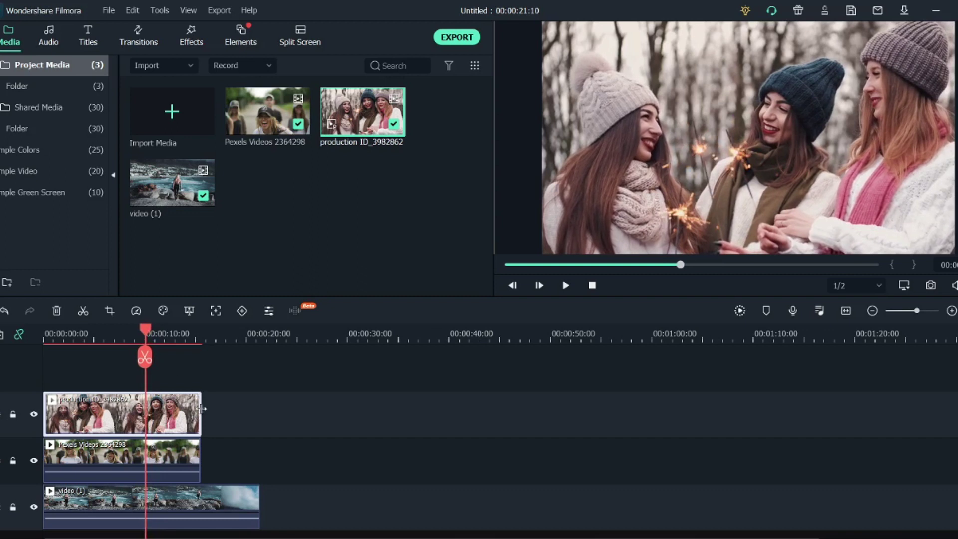
drag(200, 410, 146, 407)
drag(199, 452, 146, 452)
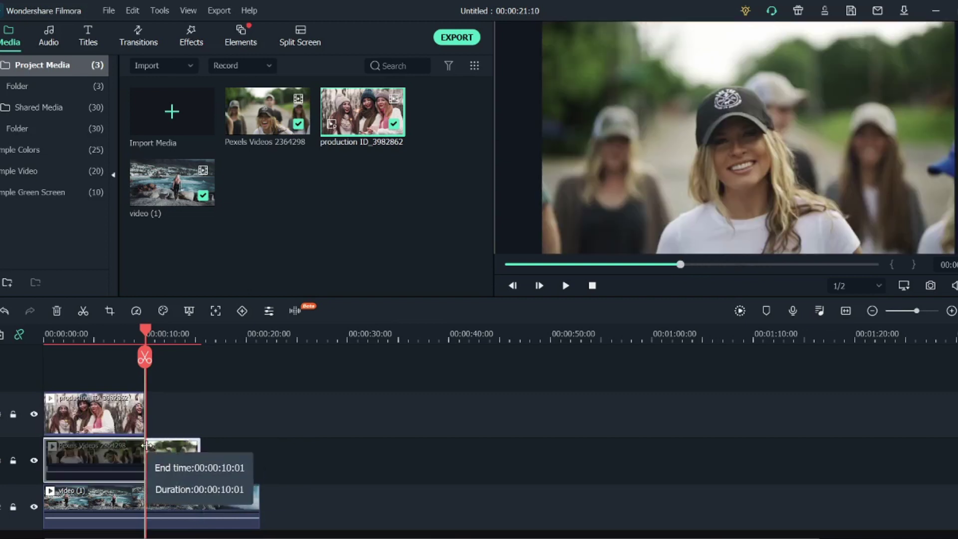
click(211, 486)
drag(261, 493, 145, 484)
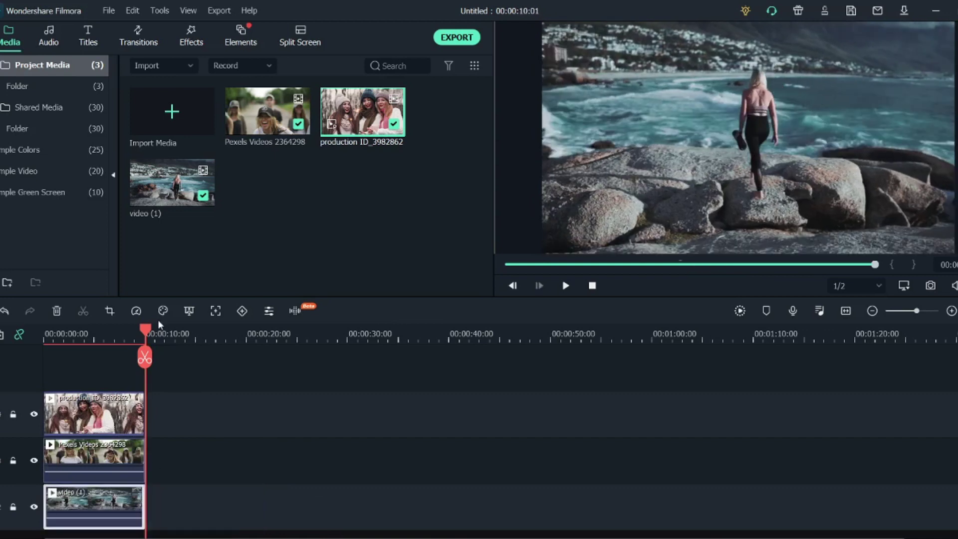
Step: Select the top production ID clip and return the playhead to the timeline start
drag(145, 330, 22, 343)
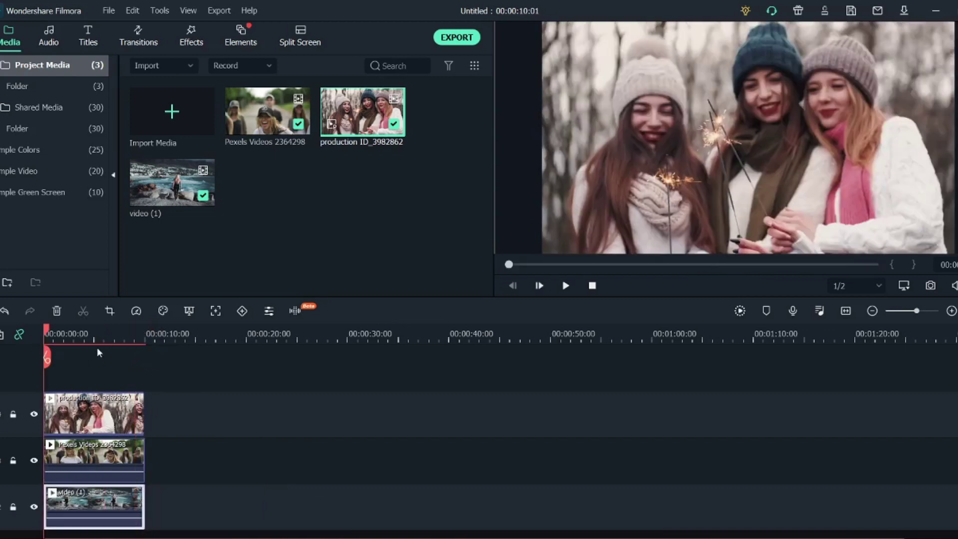
click(95, 414)
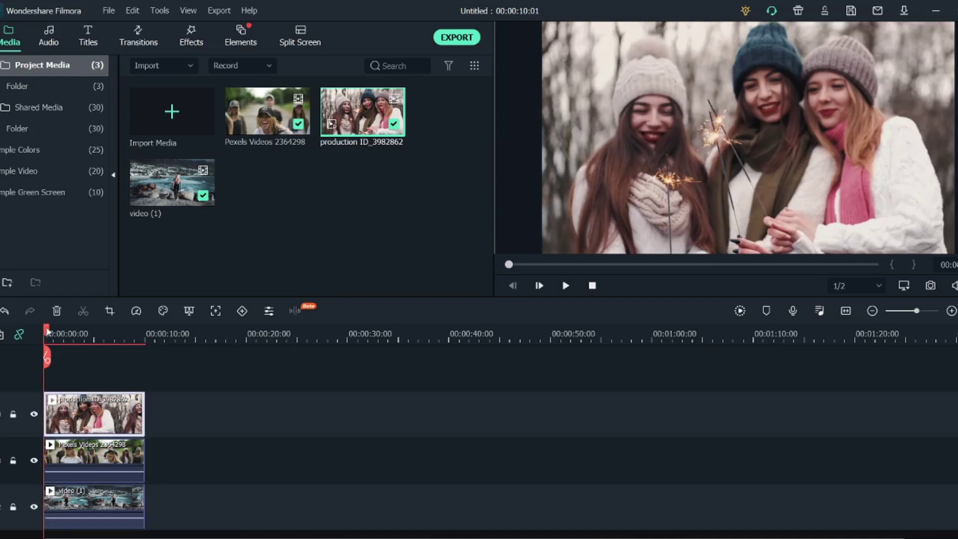
drag(47, 331, 61, 332)
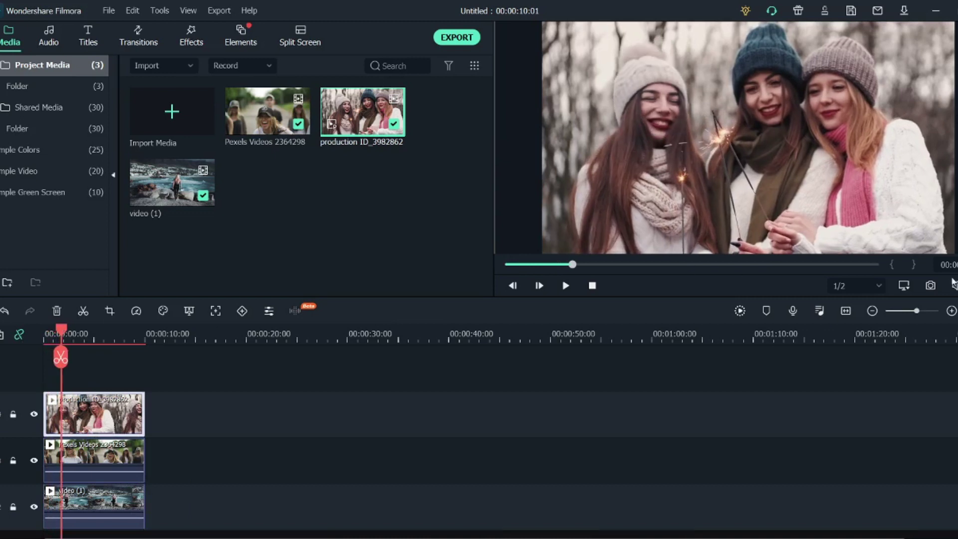
click(64, 332)
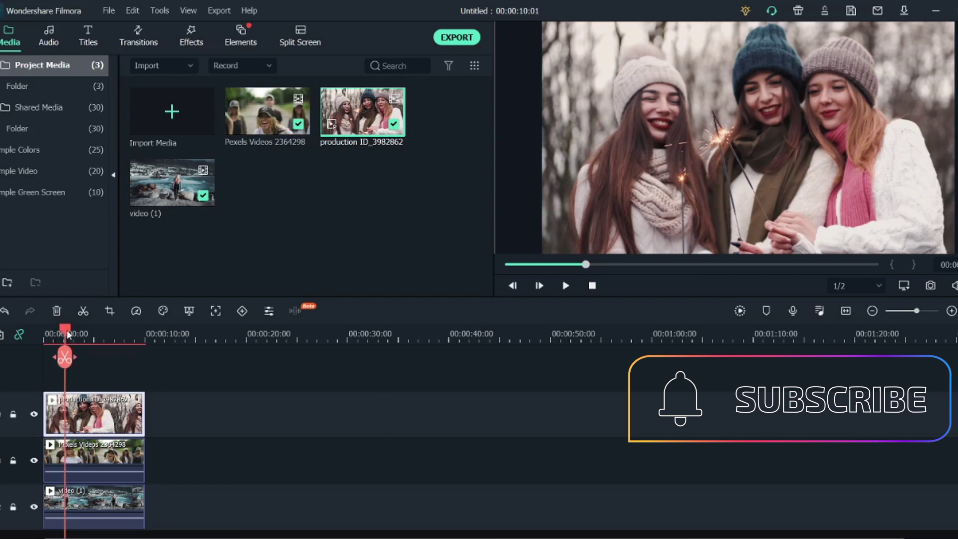
key(Left)
key(Left)
key(Left)
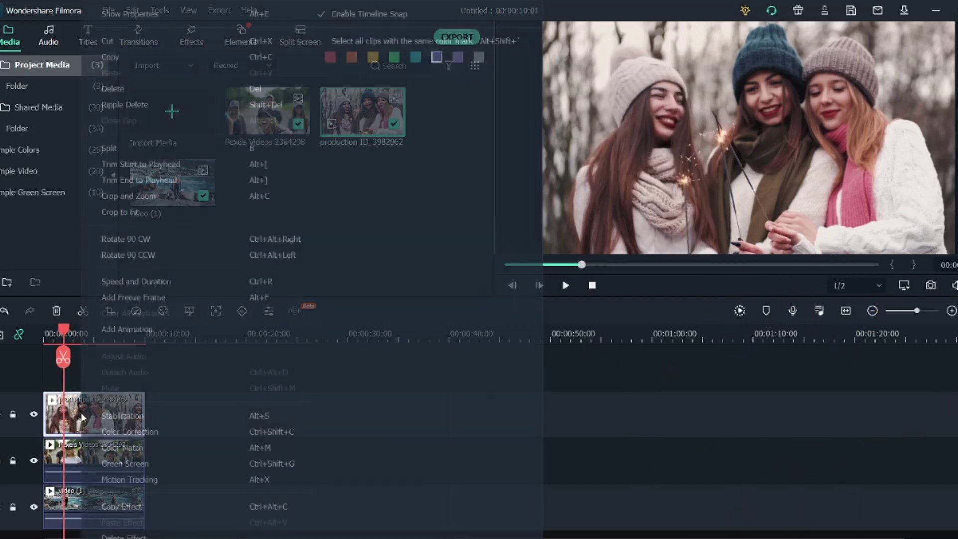
Step: Start a custom animation on the production ID clip with a starting keyframe at full frame
right_click(81, 414)
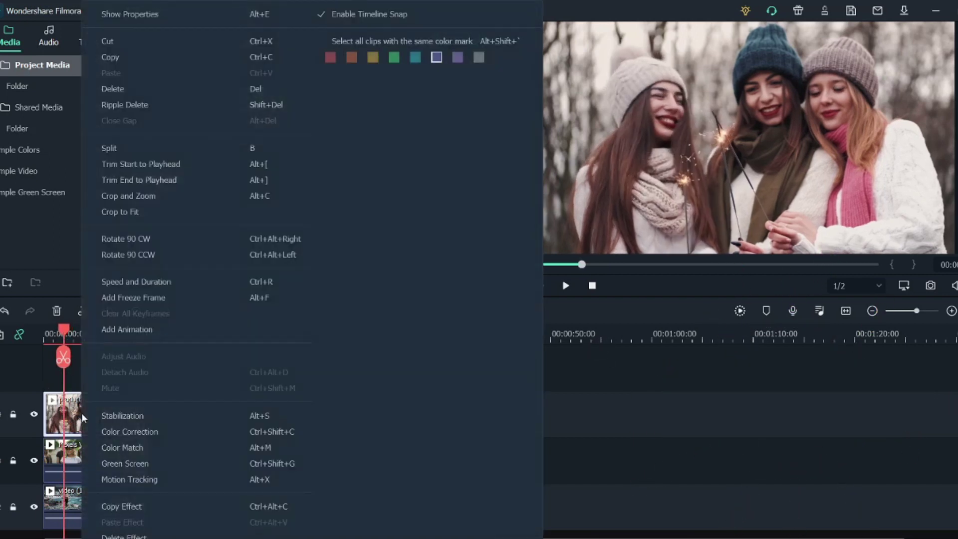
click(139, 331)
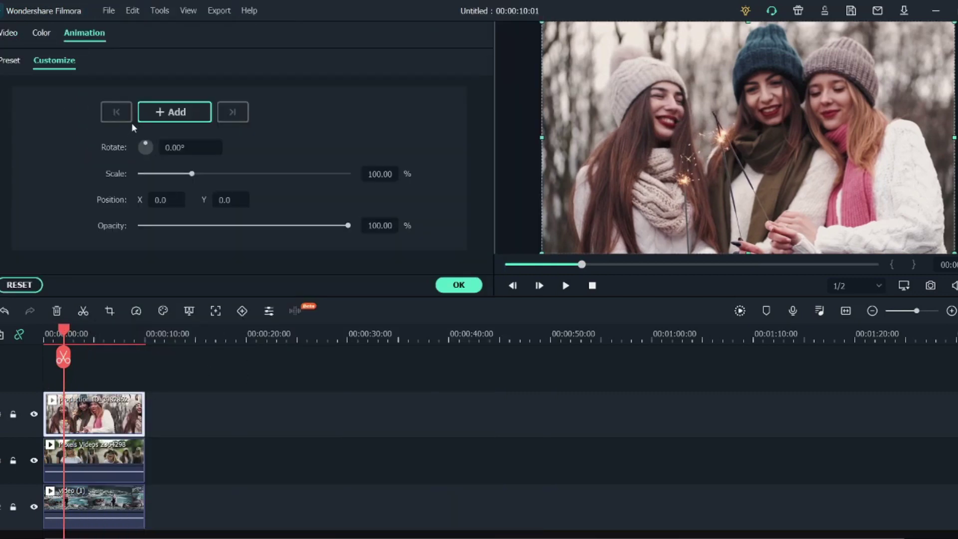
click(175, 112)
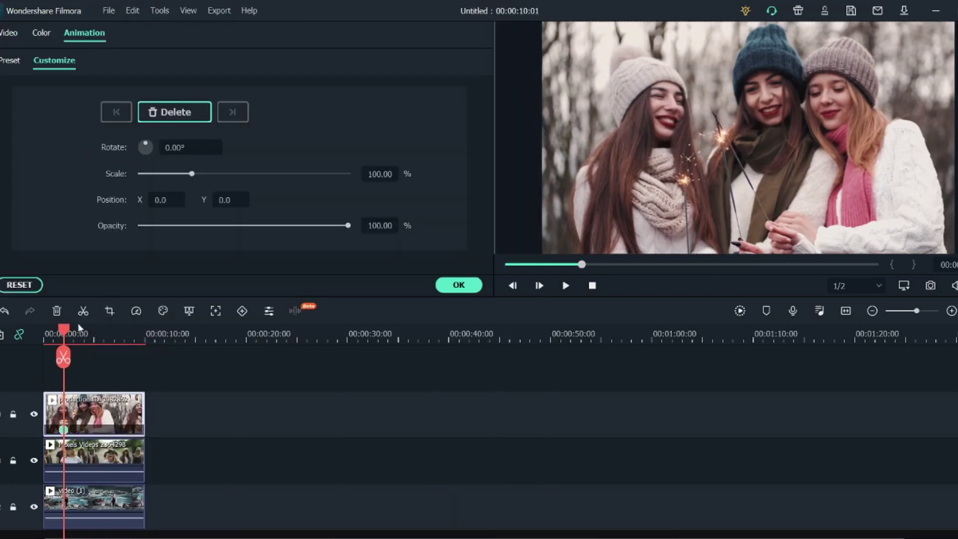
drag(68, 333, 86, 330)
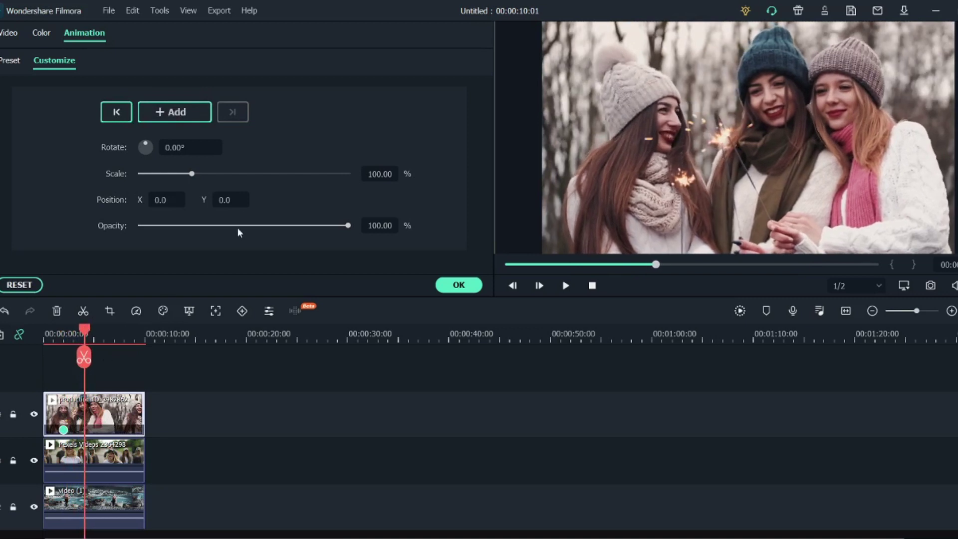
Step: Keyframe the clip at 50% scale in the upper-left corner (X -194.2, Y 110.3)
click(379, 173)
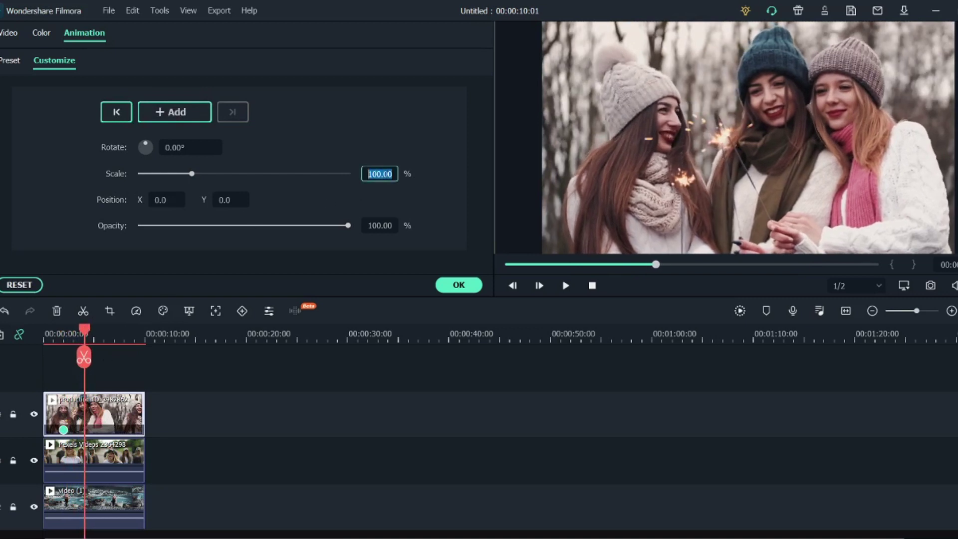
text(50)
key(Return)
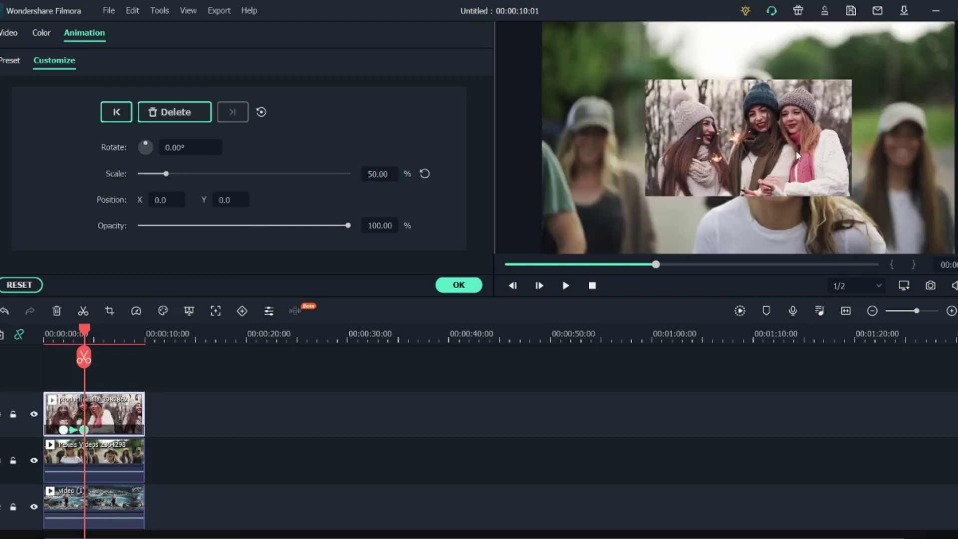
drag(794, 150, 691, 106)
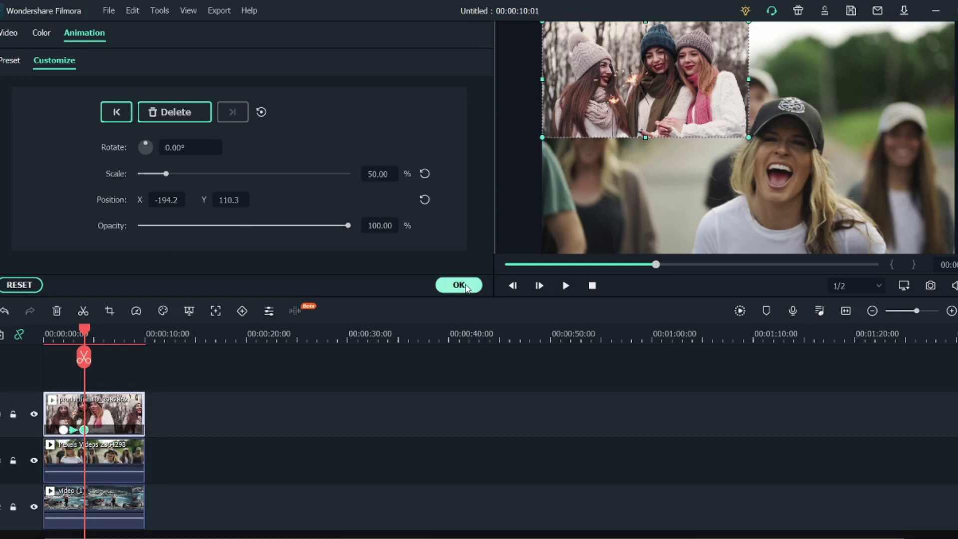
click(458, 284)
click(113, 457)
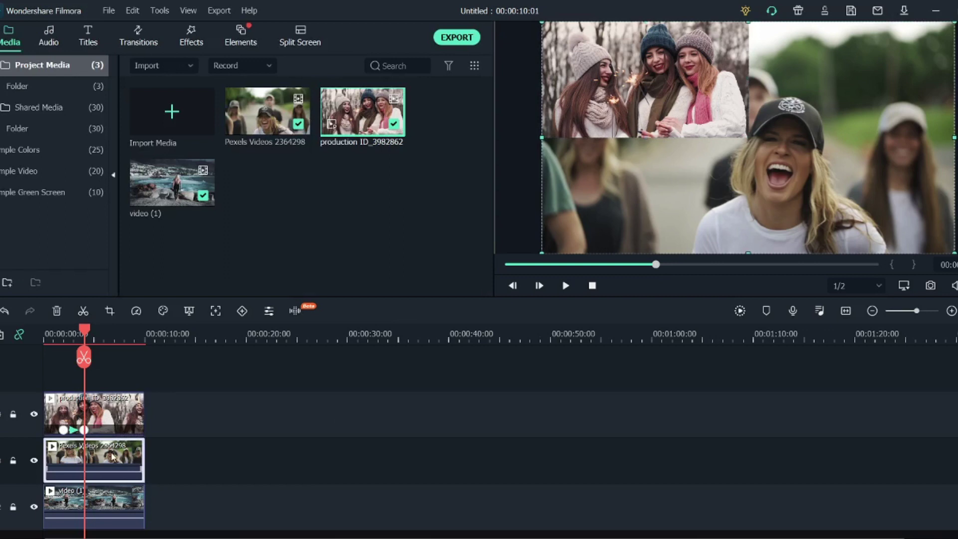
Step: Scale the Pexels crowd clip to 50% and move it to the lower-left quarter (X -194.2, Y -109.2)
double_click(113, 456)
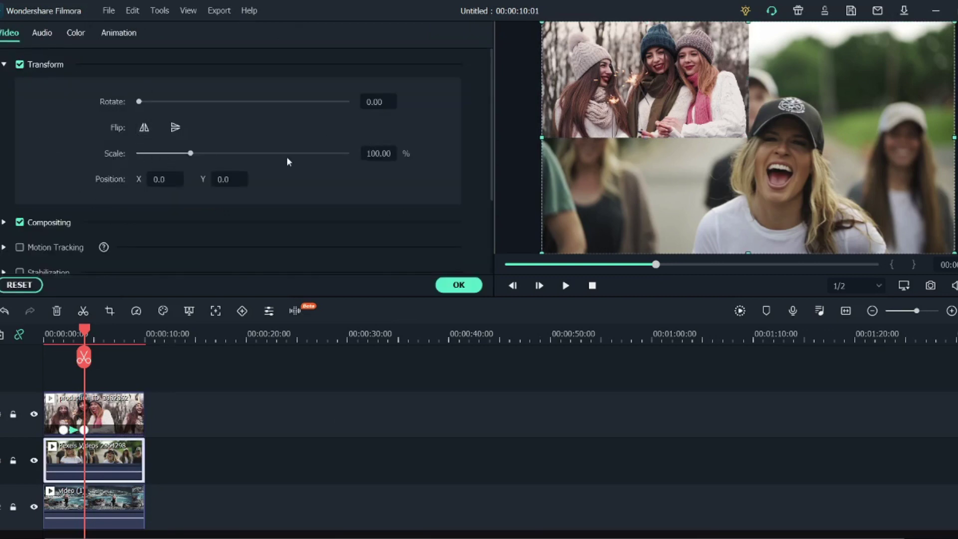
click(378, 153)
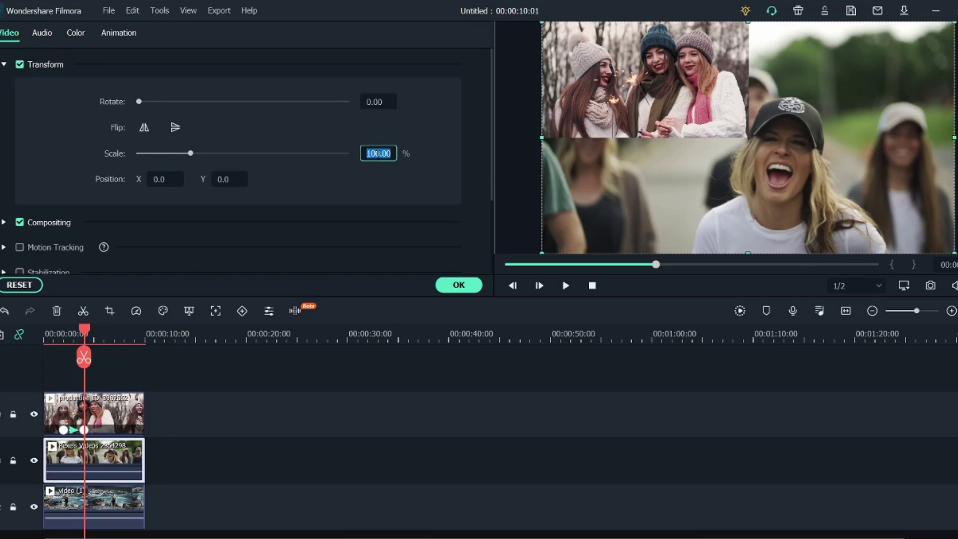
text(50)
key(Return)
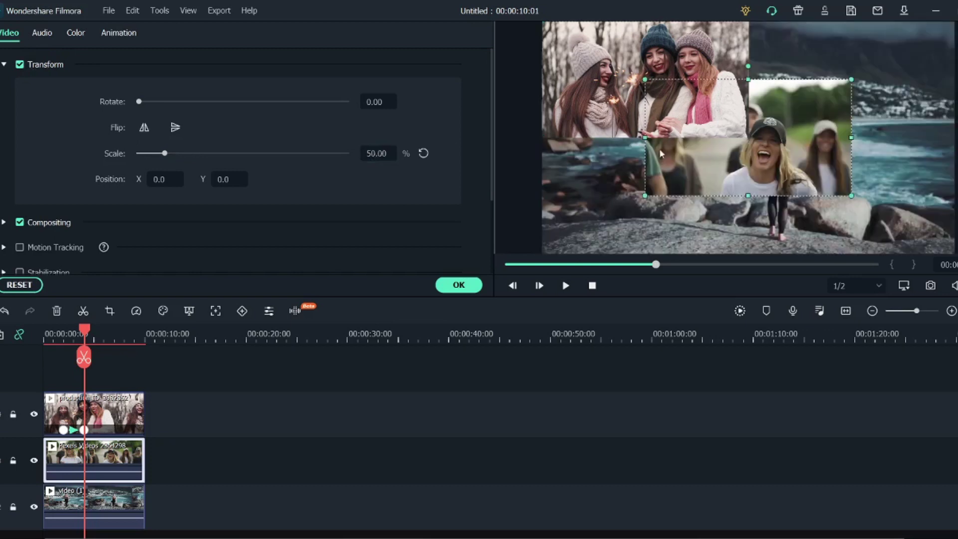
drag(793, 151, 698, 206)
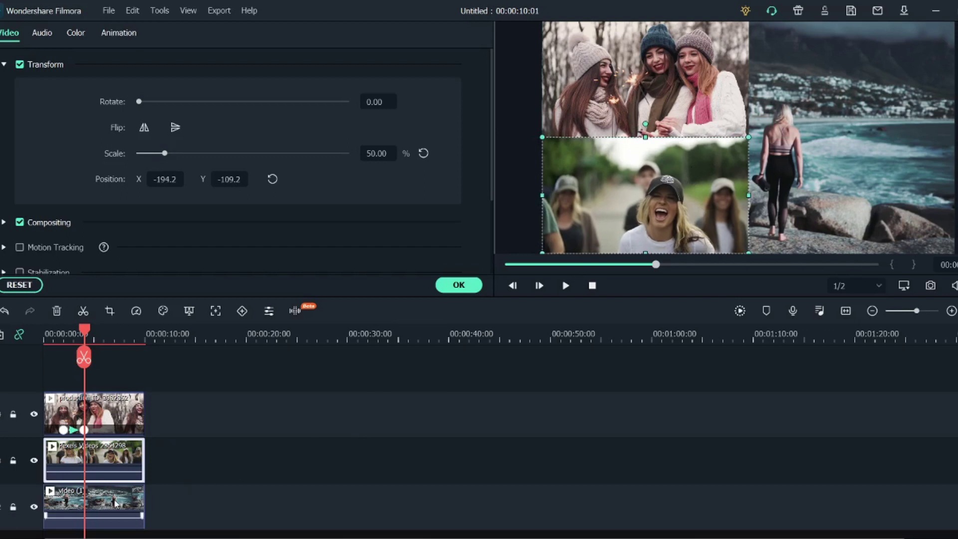
click(454, 286)
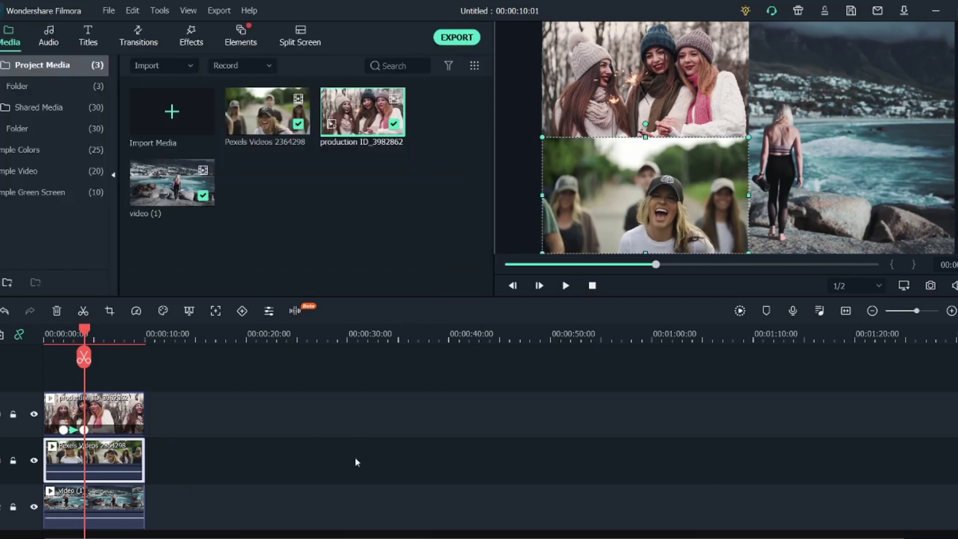
click(108, 502)
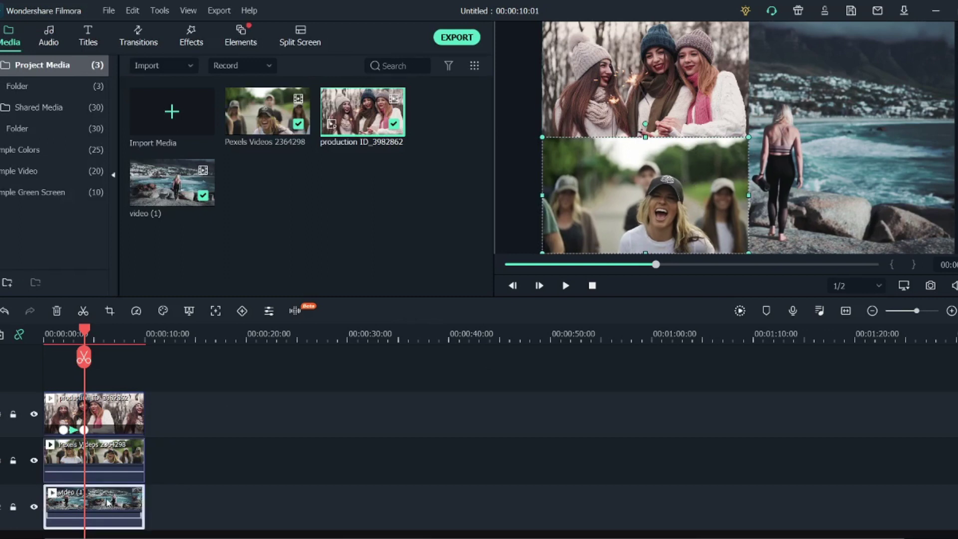
Step: Move the beach video (1) clip to Position X 129.0, Y 0.0 to fill the right half
double_click(108, 502)
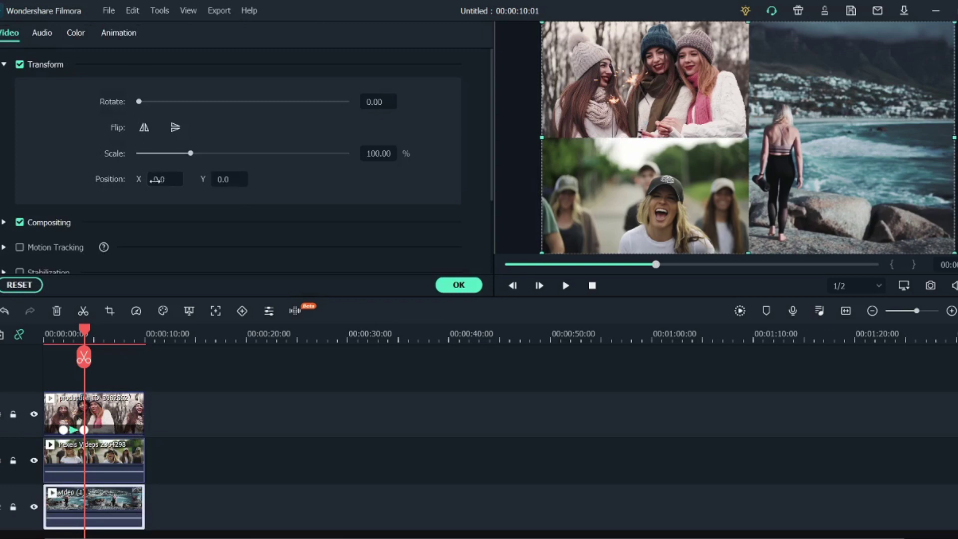
drag(156, 180, 220, 180)
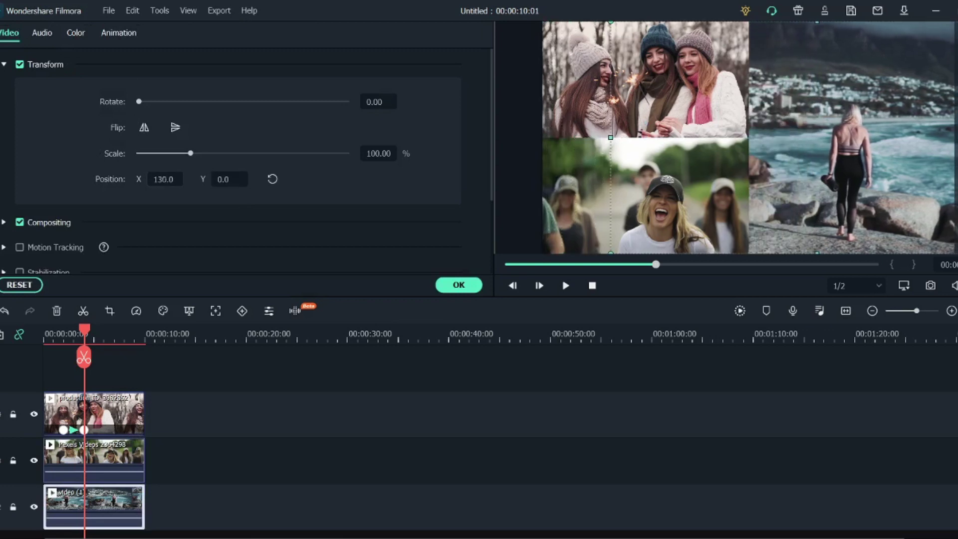
drag(851, 209, 850, 210)
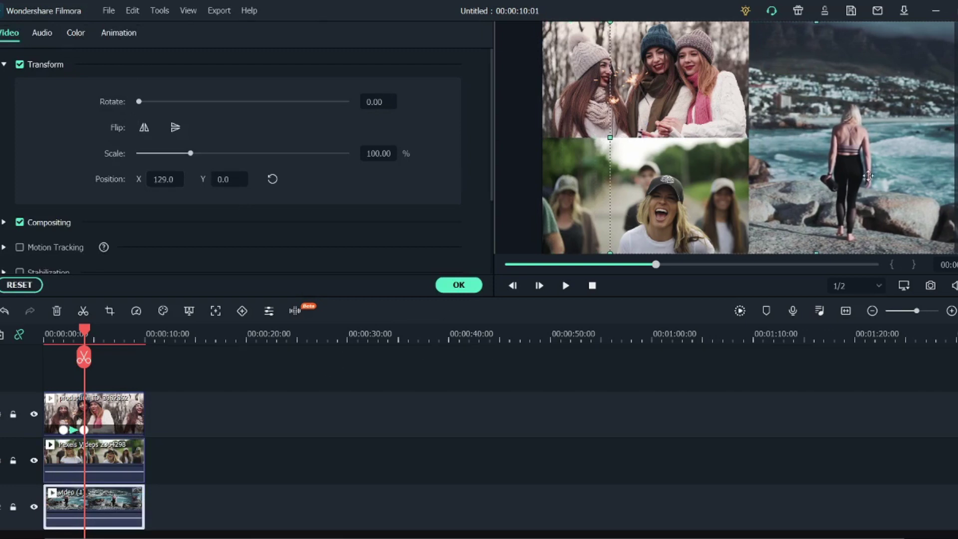
click(464, 286)
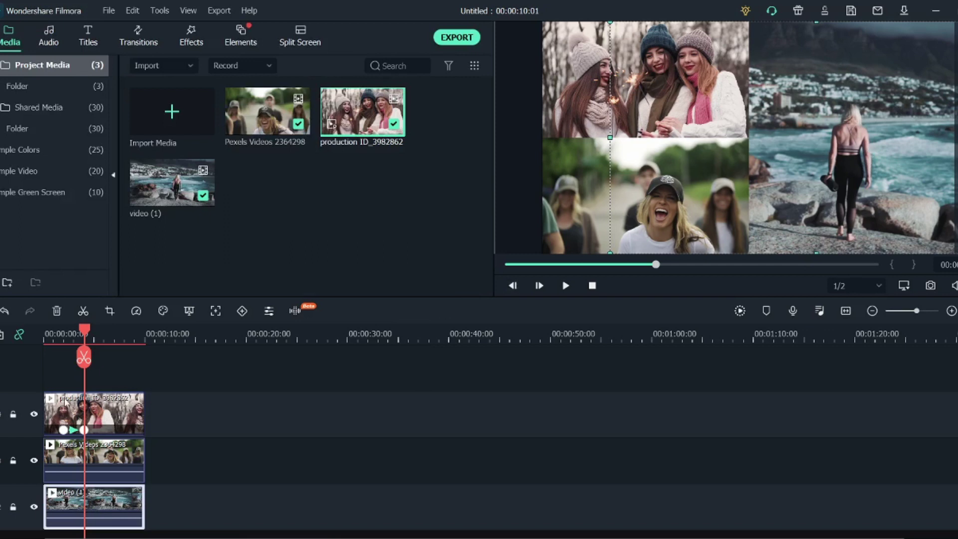
Step: Render a preview from the timeline start, play and pause it, then scrub the opening frames
drag(86, 333, 46, 333)
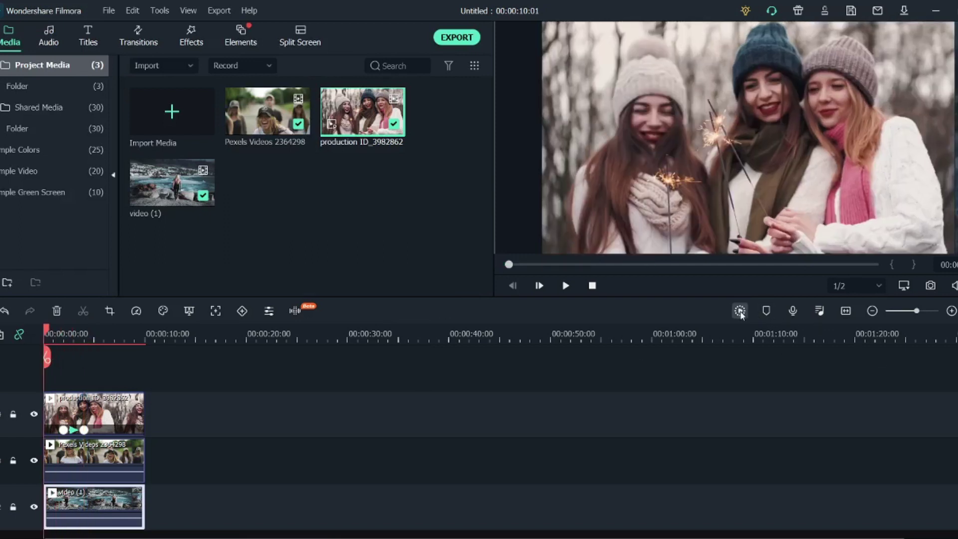
click(740, 311)
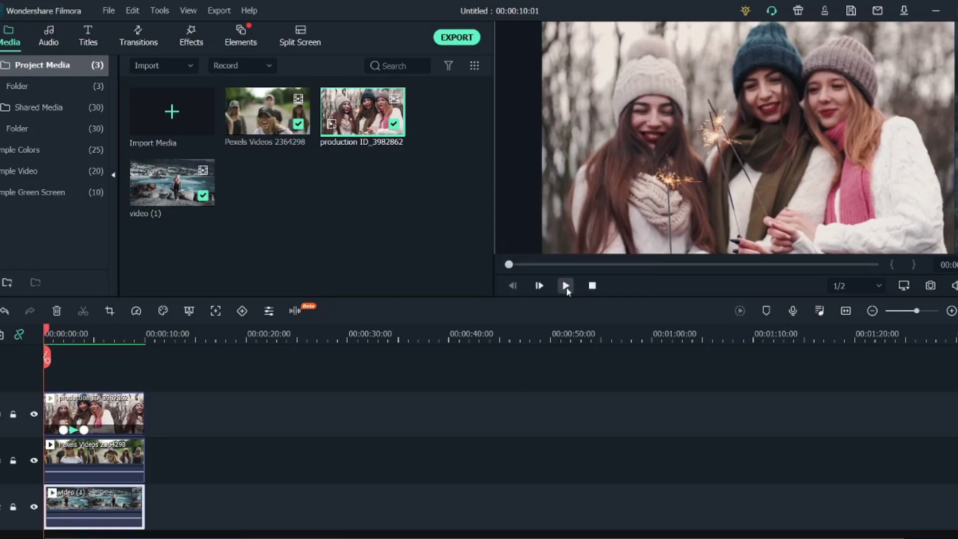
click(565, 285)
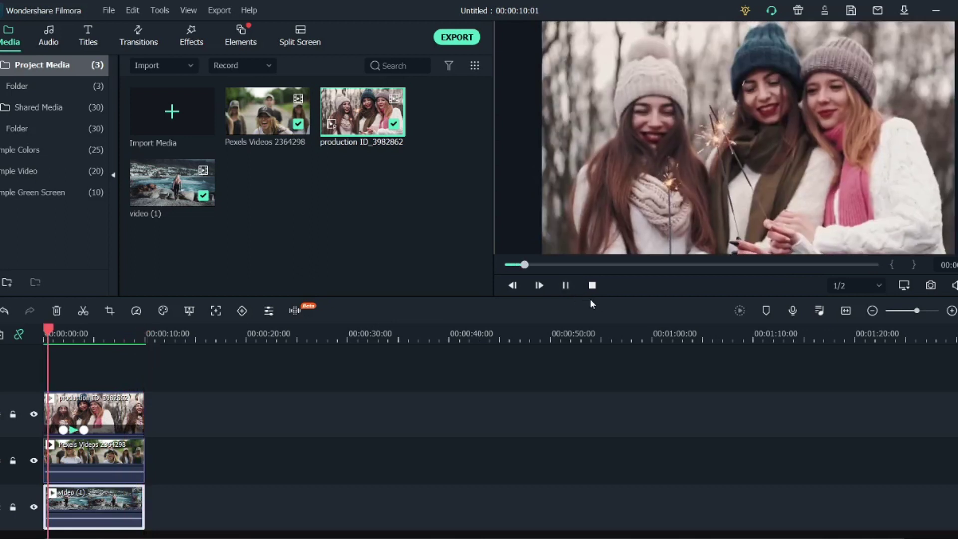
click(564, 286)
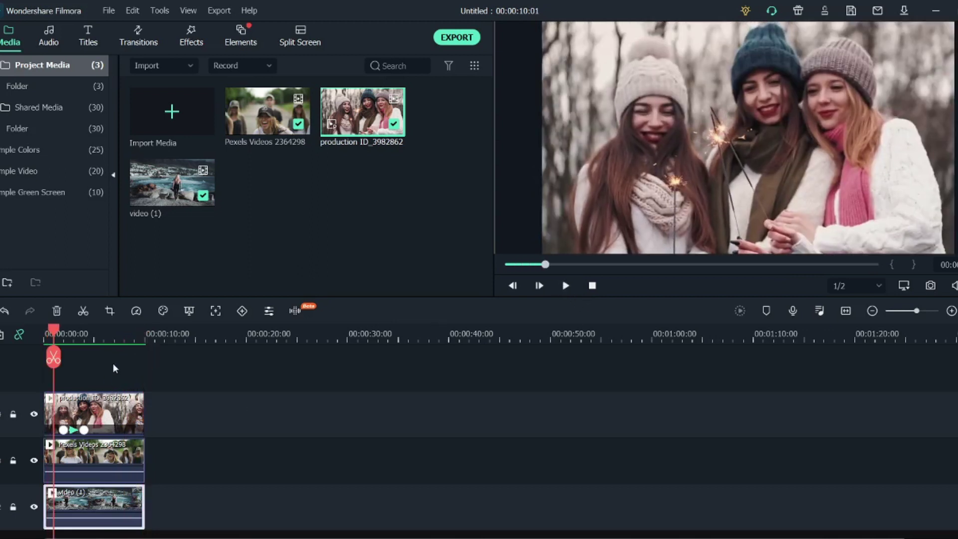
mouse_move(54, 333)
mouse_down()
mouse_move(80, 334)
mouse_move(44, 335)
mouse_move(61, 333)
mouse_up()
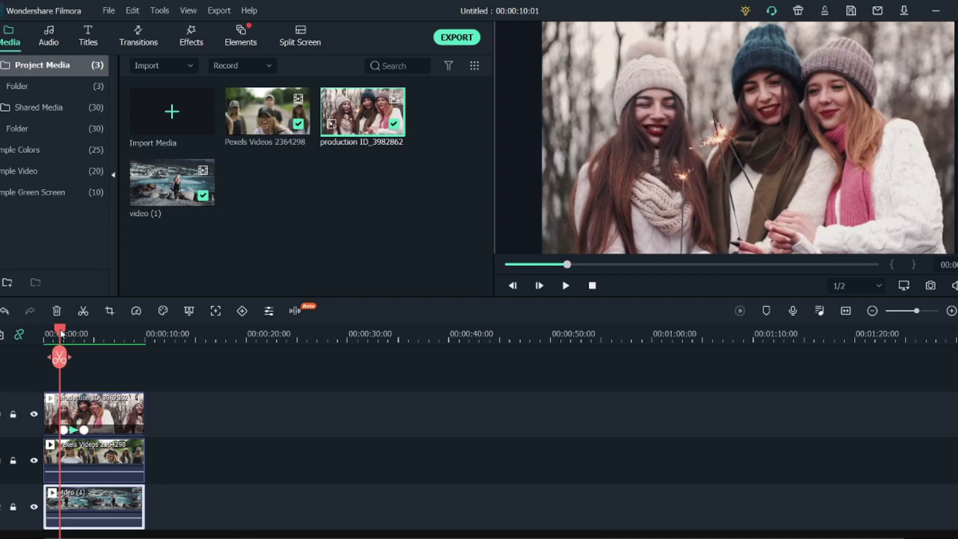
drag(62, 333, 63, 333)
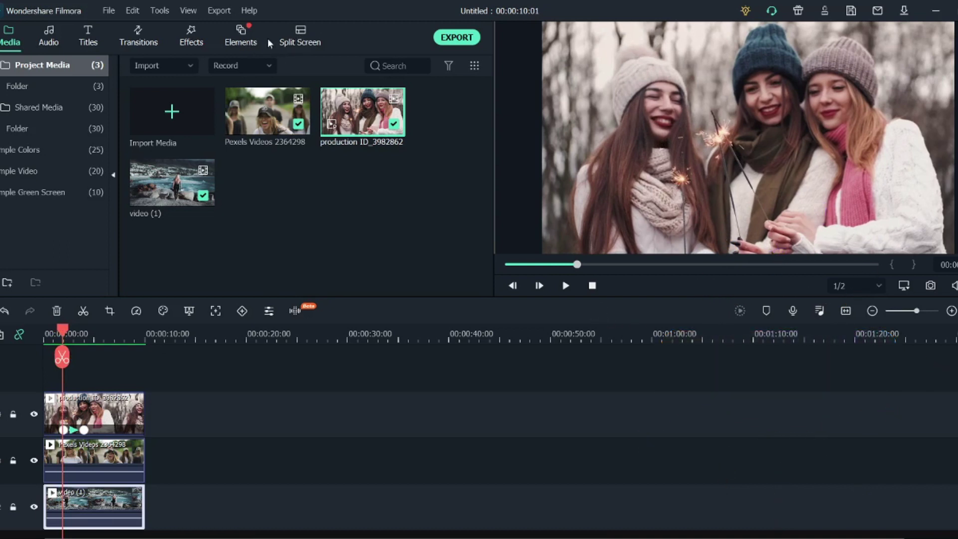
Step: Browse the Split Screen template library to locate the three-slot 1-2|3 layout
click(300, 37)
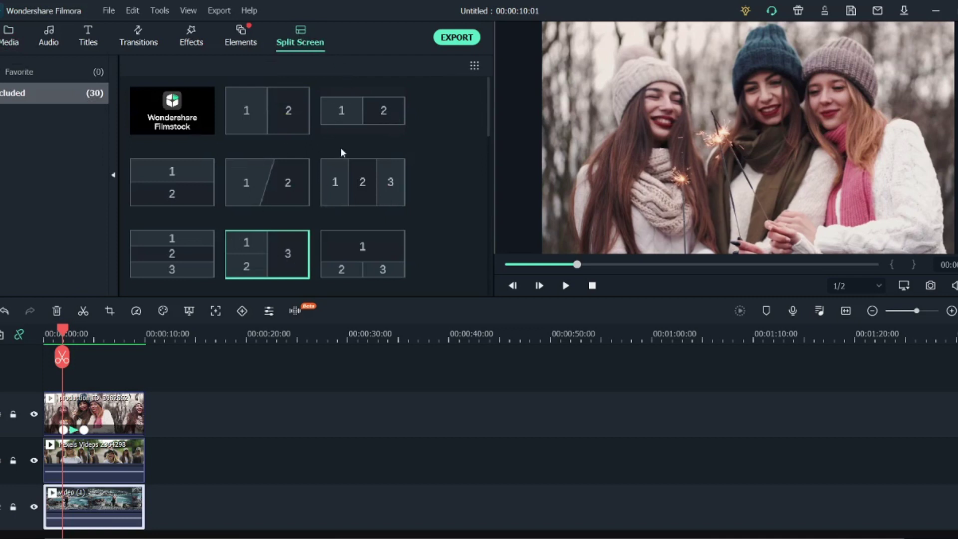
scroll(339, 200, down, 5)
scroll(351, 193, down, 2)
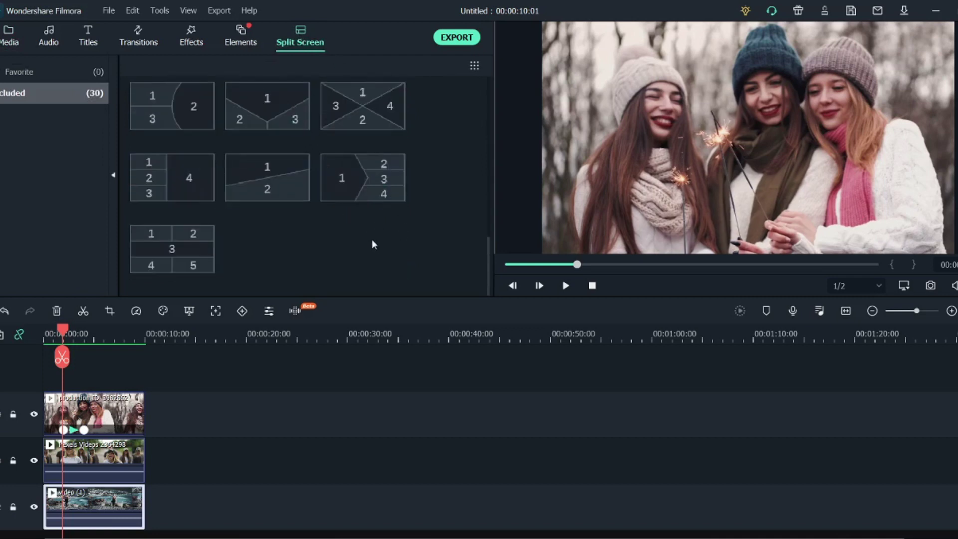
scroll(357, 252, up, 5)
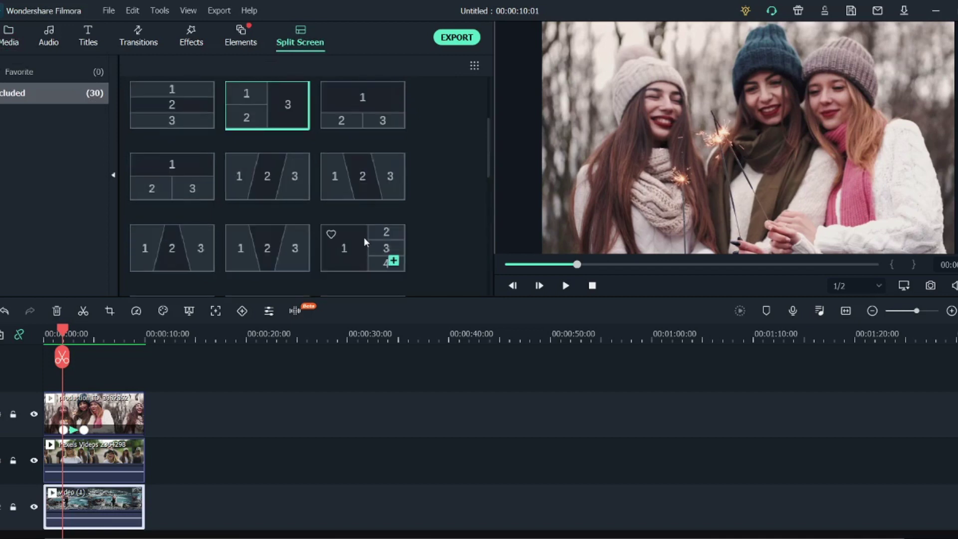
scroll(364, 238, up, 3)
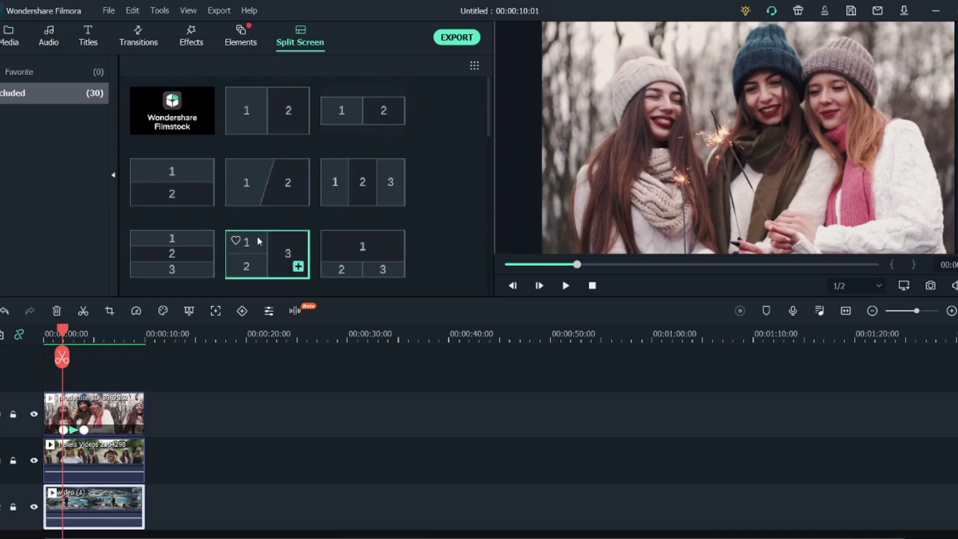
scroll(256, 235, down, 3)
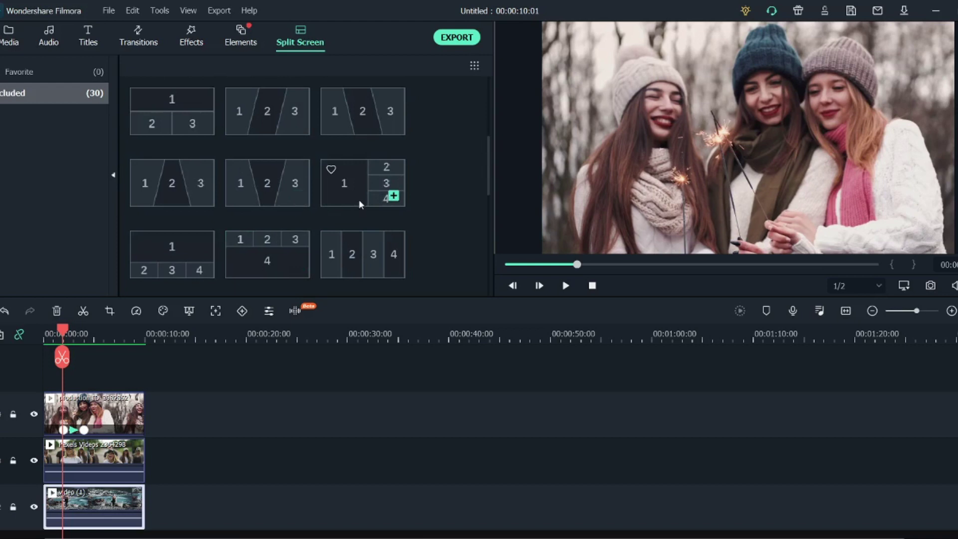
scroll(258, 245, down, 3)
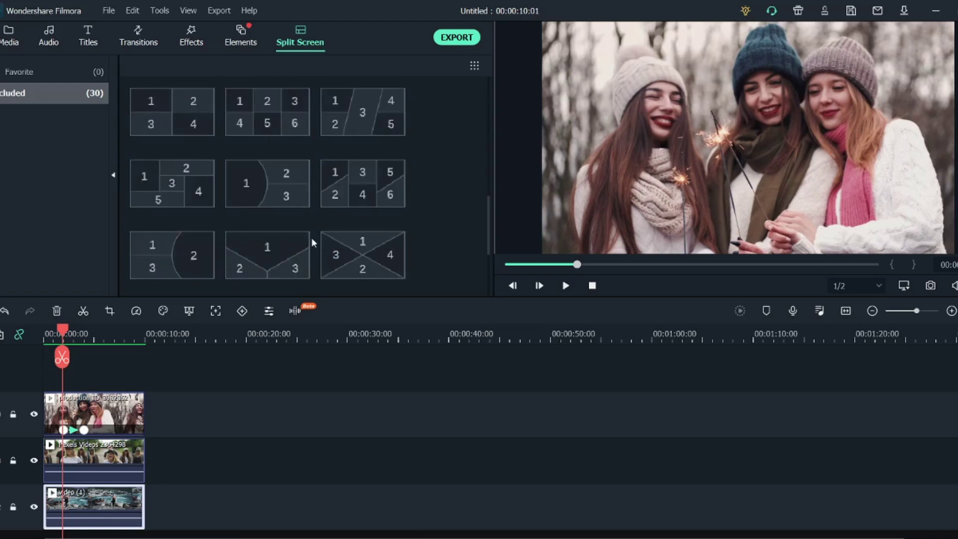
scroll(241, 219, up, 6)
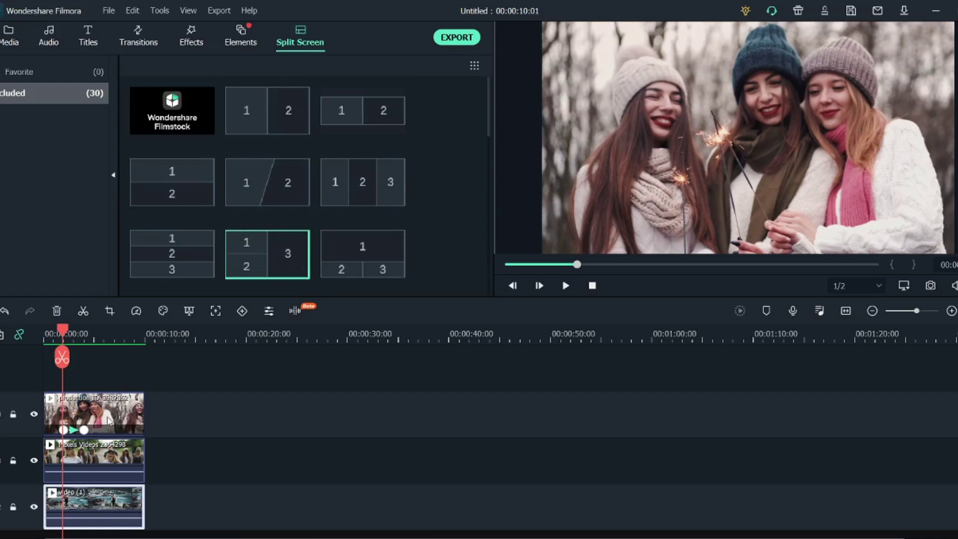
mouse_move(286, 251)
Step: Add the 1-2|3 template to the timeline and fill slots with Pexels Videos, production ID and video (1)
drag(262, 254, 284, 447)
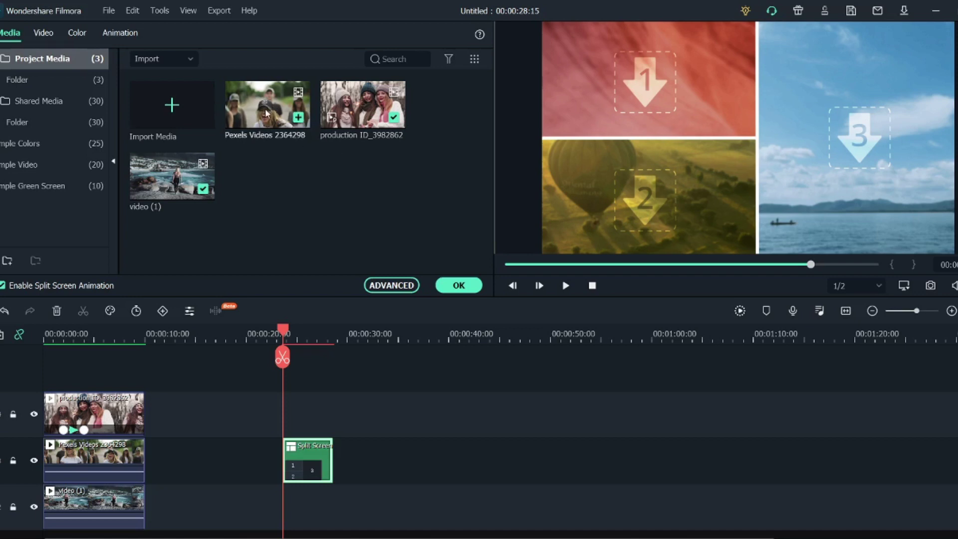
drag(266, 114, 647, 81)
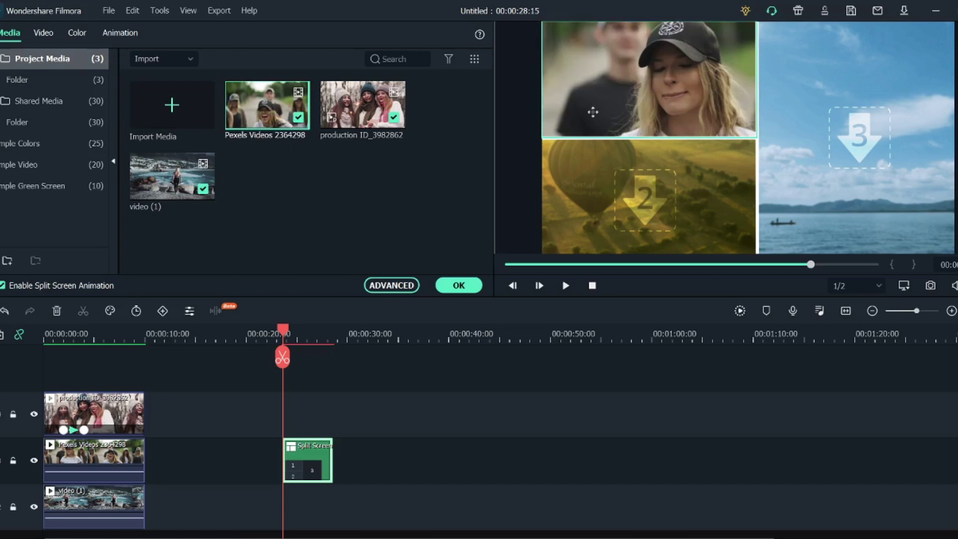
click(366, 103)
drag(485, 174, 607, 199)
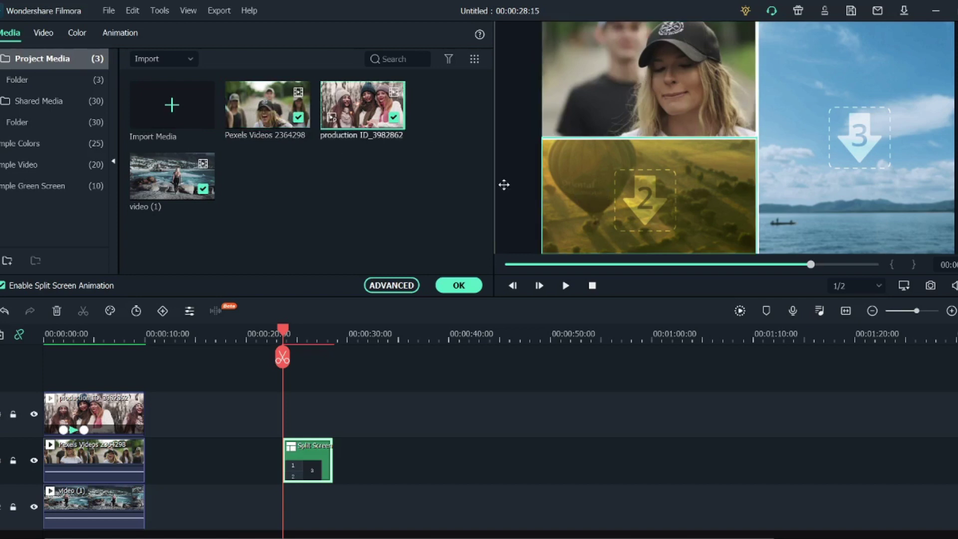
drag(213, 195, 845, 174)
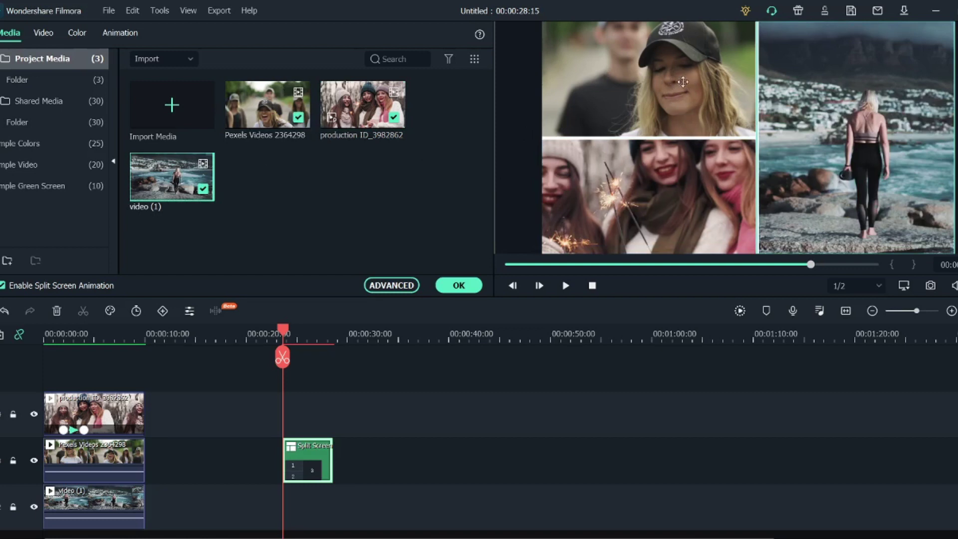
Step: Zoom out and shift the top-left Pexels clip to show the whole group, then open ADVANCED
click(671, 74)
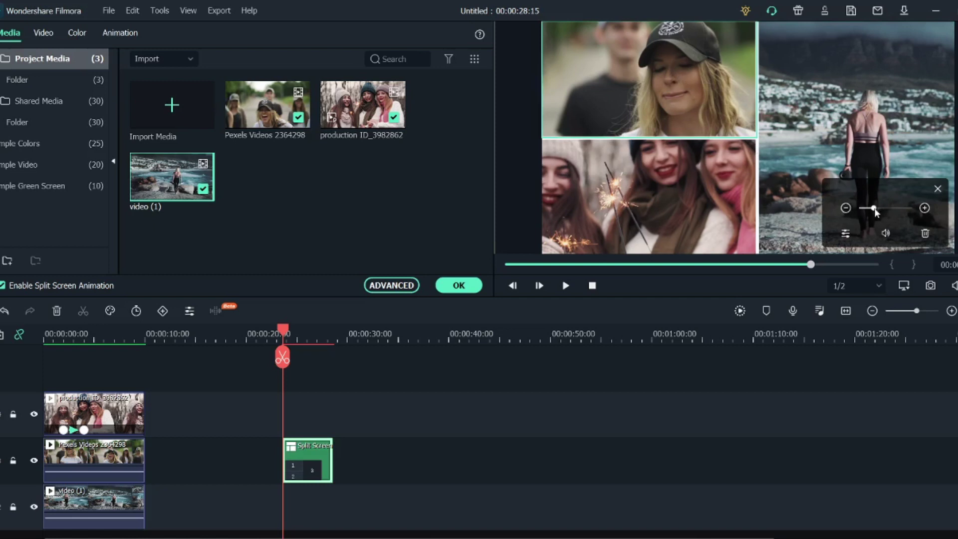
drag(874, 209, 868, 209)
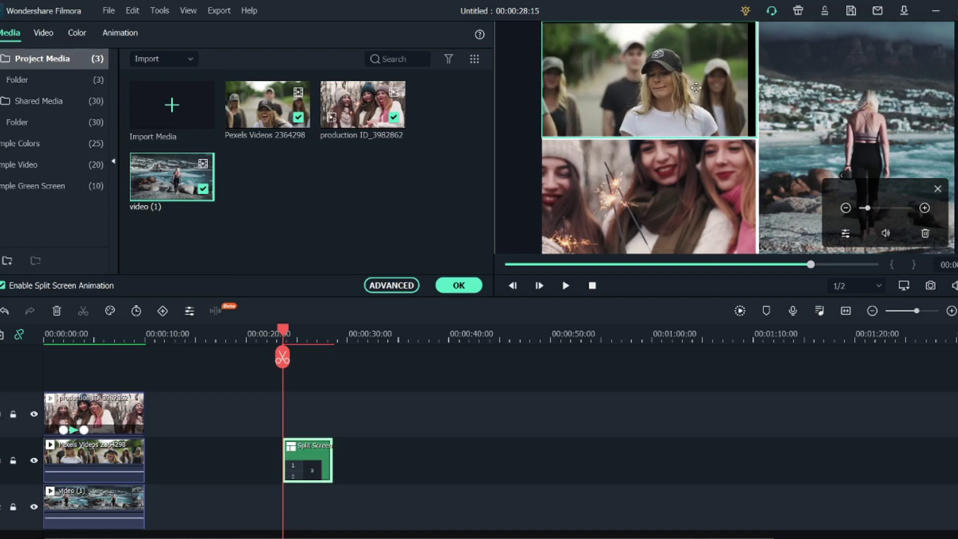
drag(696, 88, 707, 89)
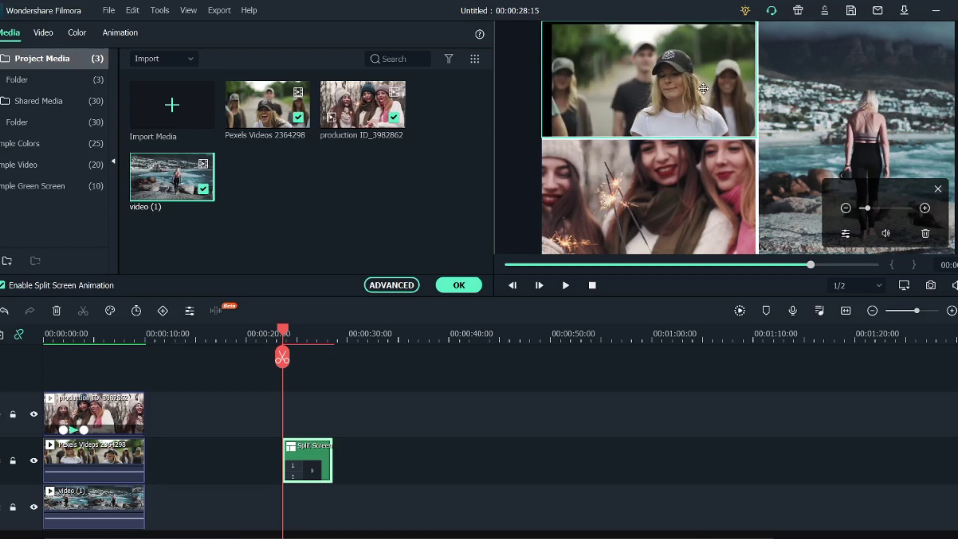
drag(867, 209, 871, 210)
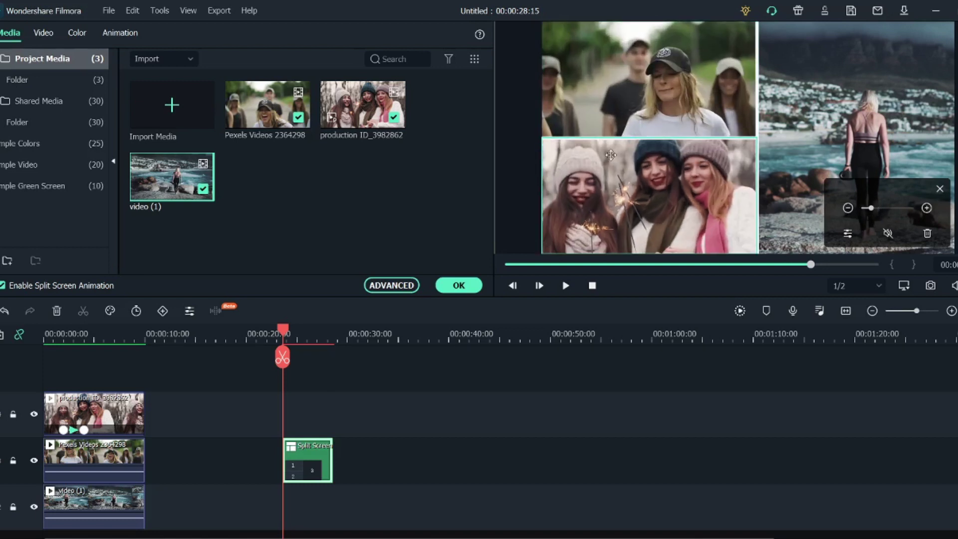
click(656, 91)
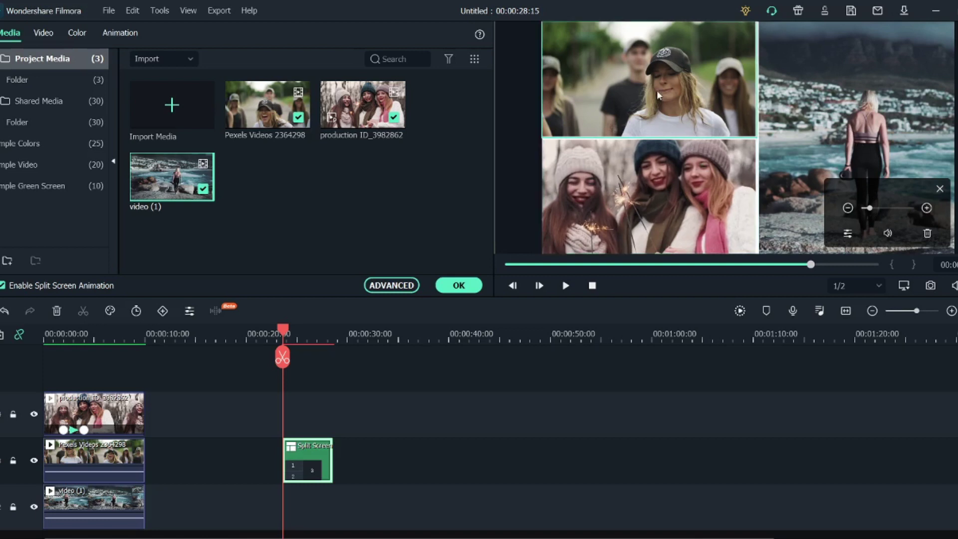
click(848, 235)
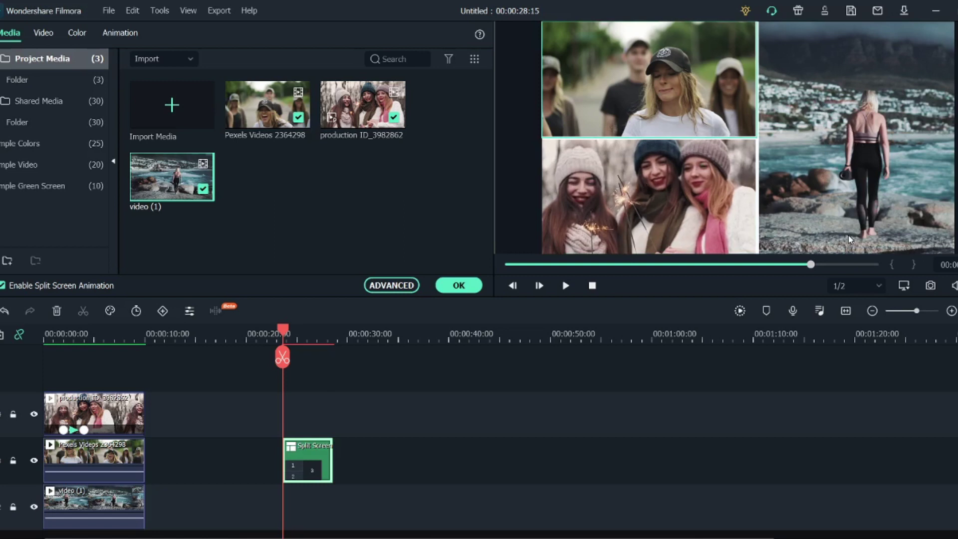
click(392, 285)
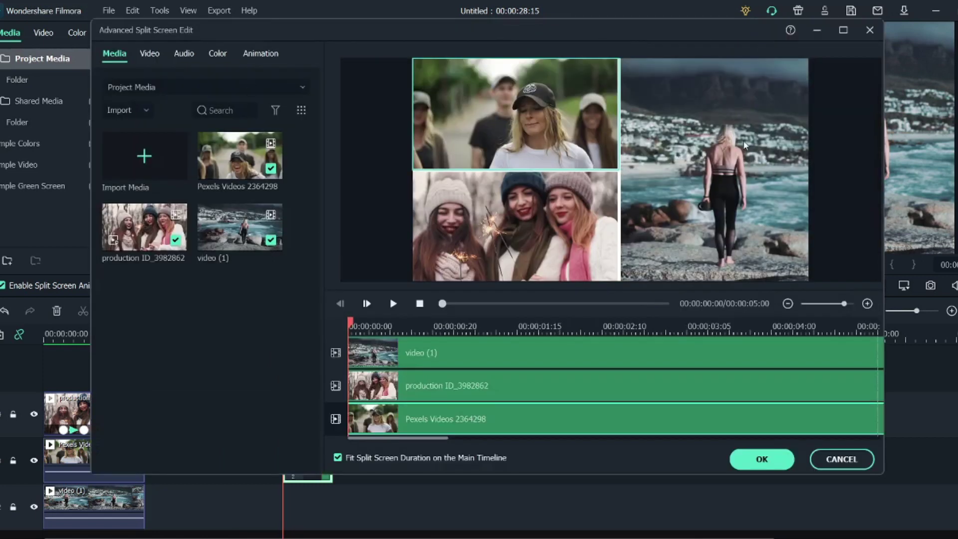
Step: Review the Animation, Color, Audio, Video and Media tabs without changes, then confirm with OK
click(257, 55)
click(218, 55)
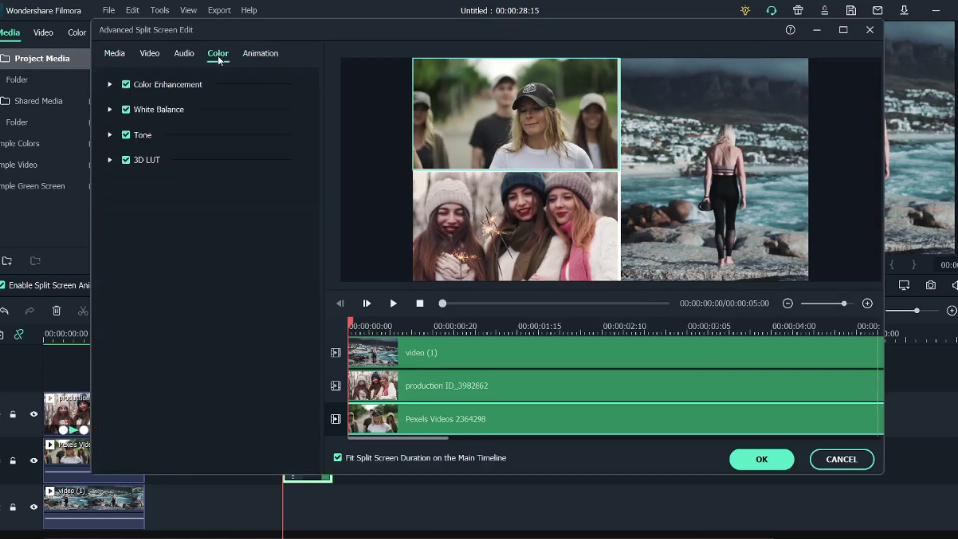
click(191, 56)
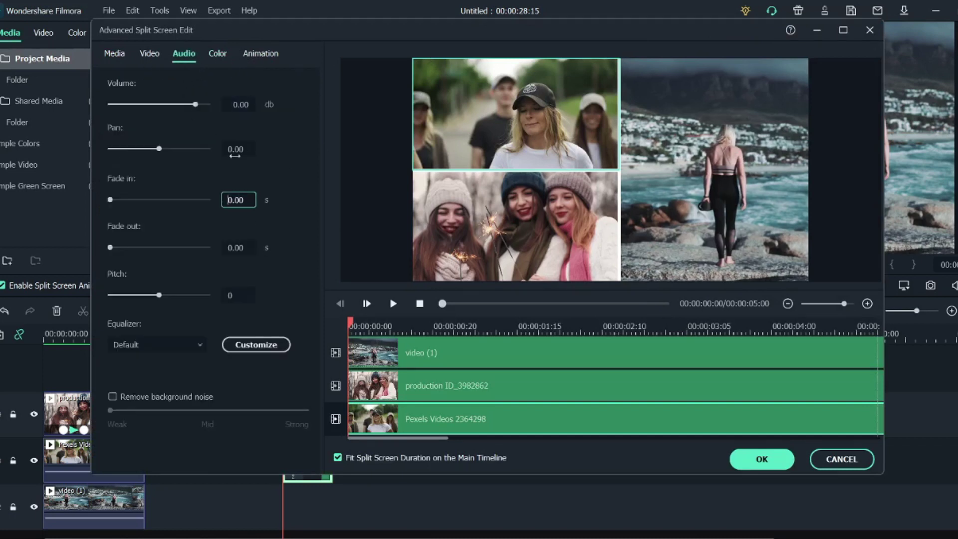
click(142, 56)
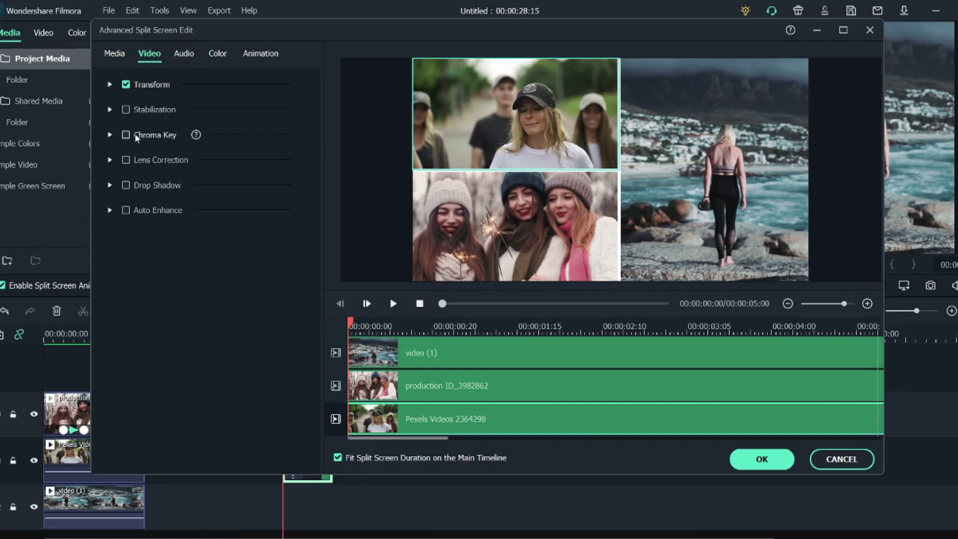
click(118, 58)
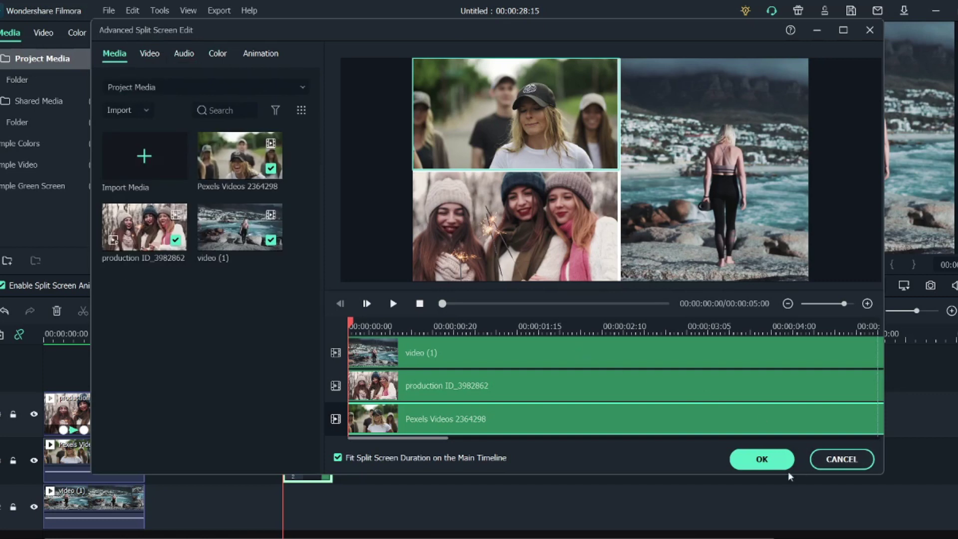
click(771, 461)
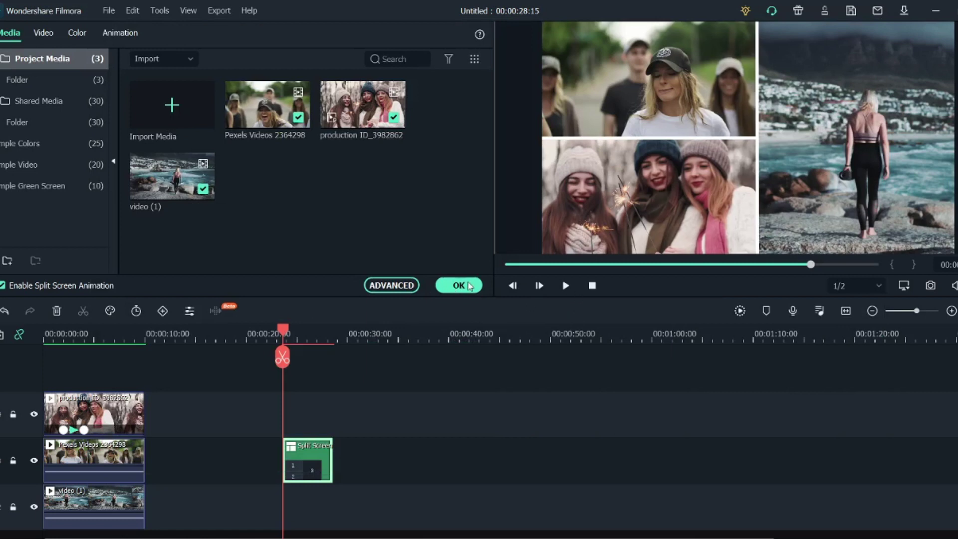
Step: Confirm the split-screen edits and play back the result in the preview
click(459, 286)
click(567, 286)
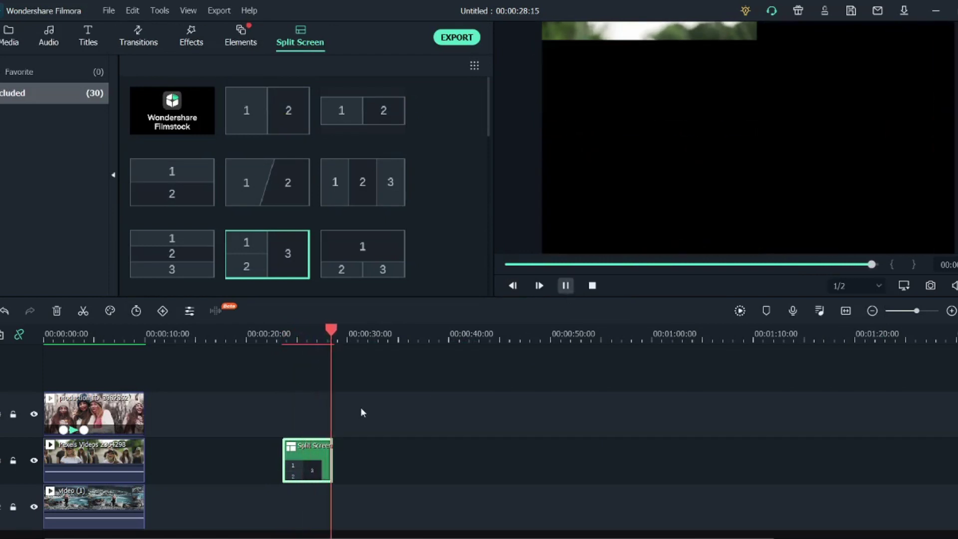
drag(338, 335, 300, 333)
Step: Lengthen the Split Screen 7 clip so the project runs to 00:00:32:18
drag(334, 445, 364, 445)
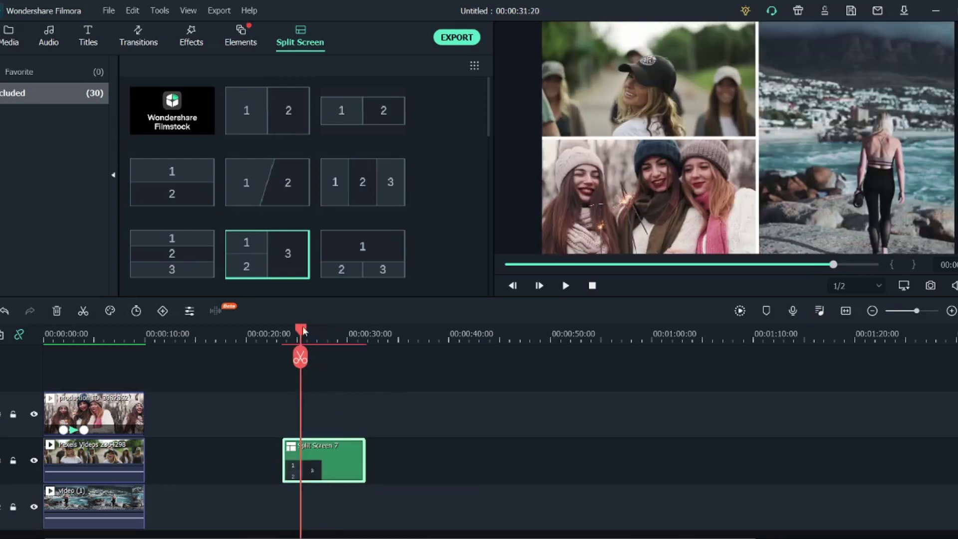
drag(301, 337, 363, 350)
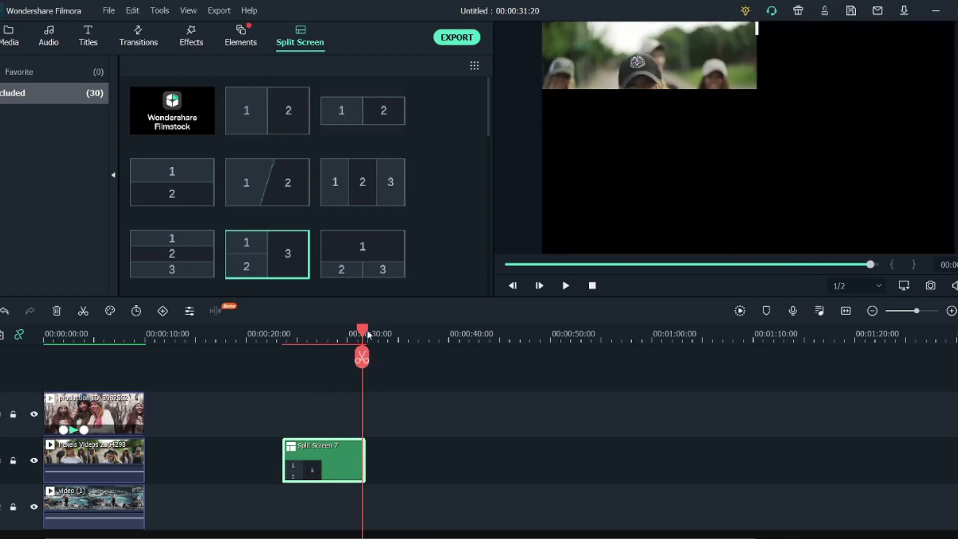
drag(368, 335, 349, 334)
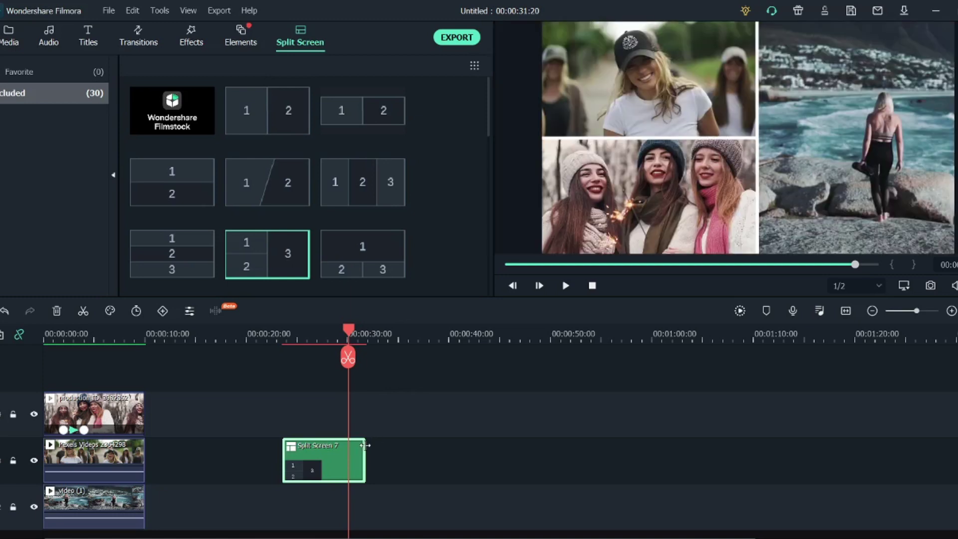
drag(365, 442, 374, 442)
drag(351, 335, 277, 334)
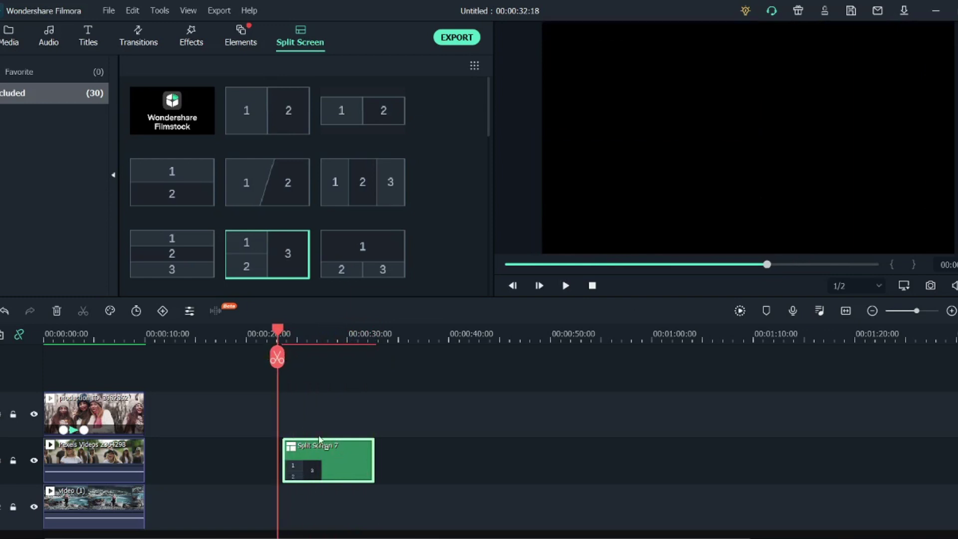